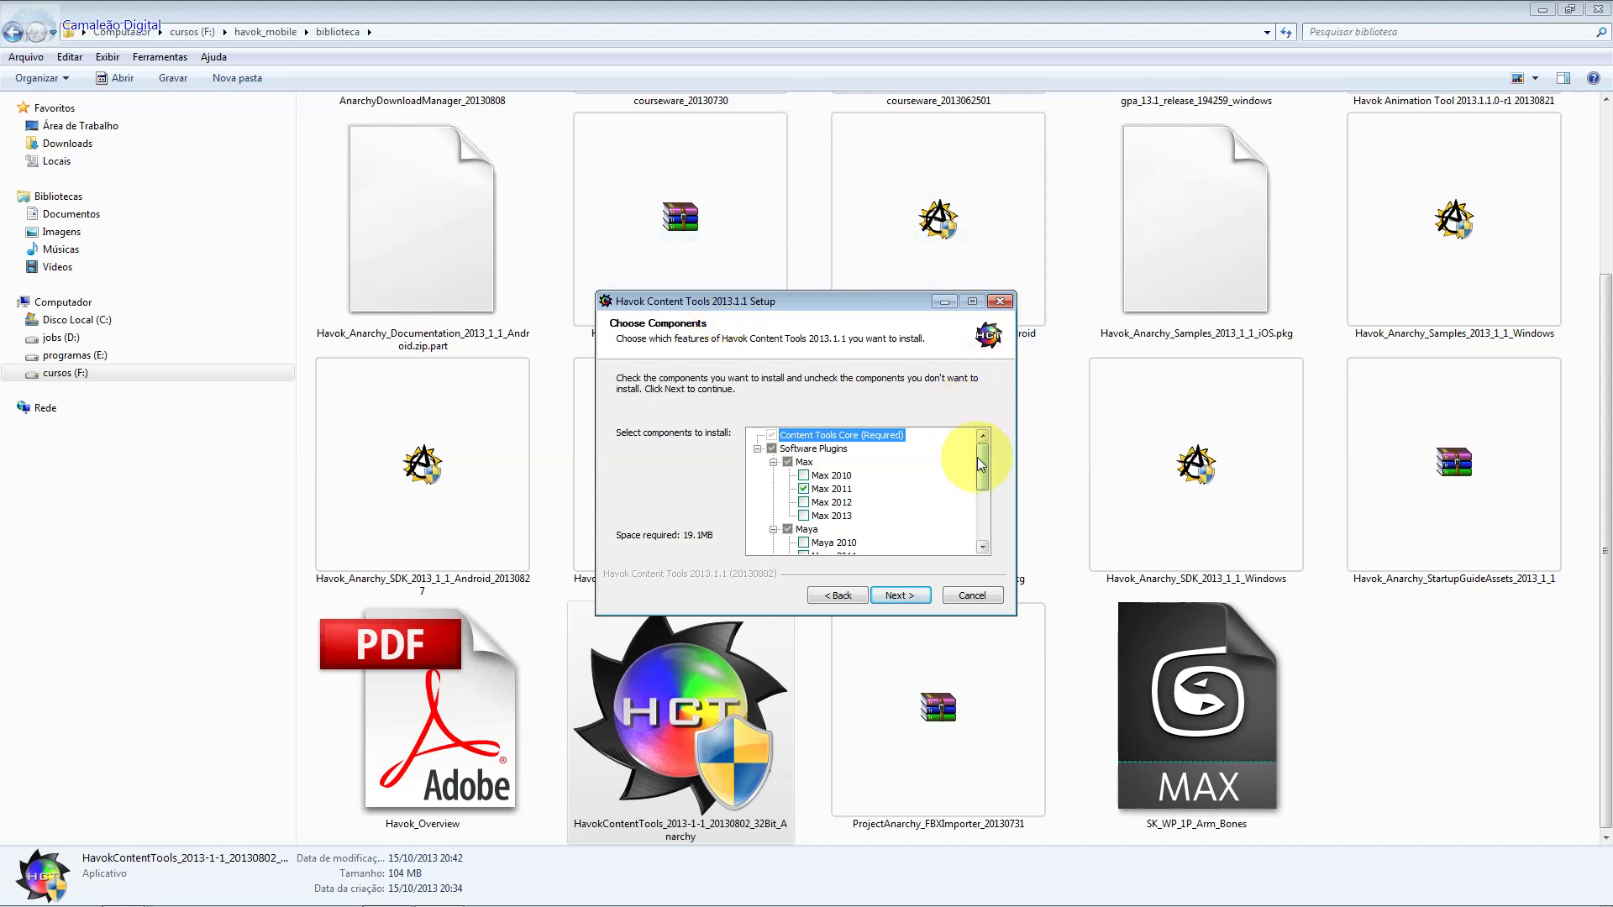
Step: Add the Xsi plugins to the install components, keeping Max 2011 and Maya 2012 selected, and continue to the install location
left_click_drag(981, 460, 990, 508)
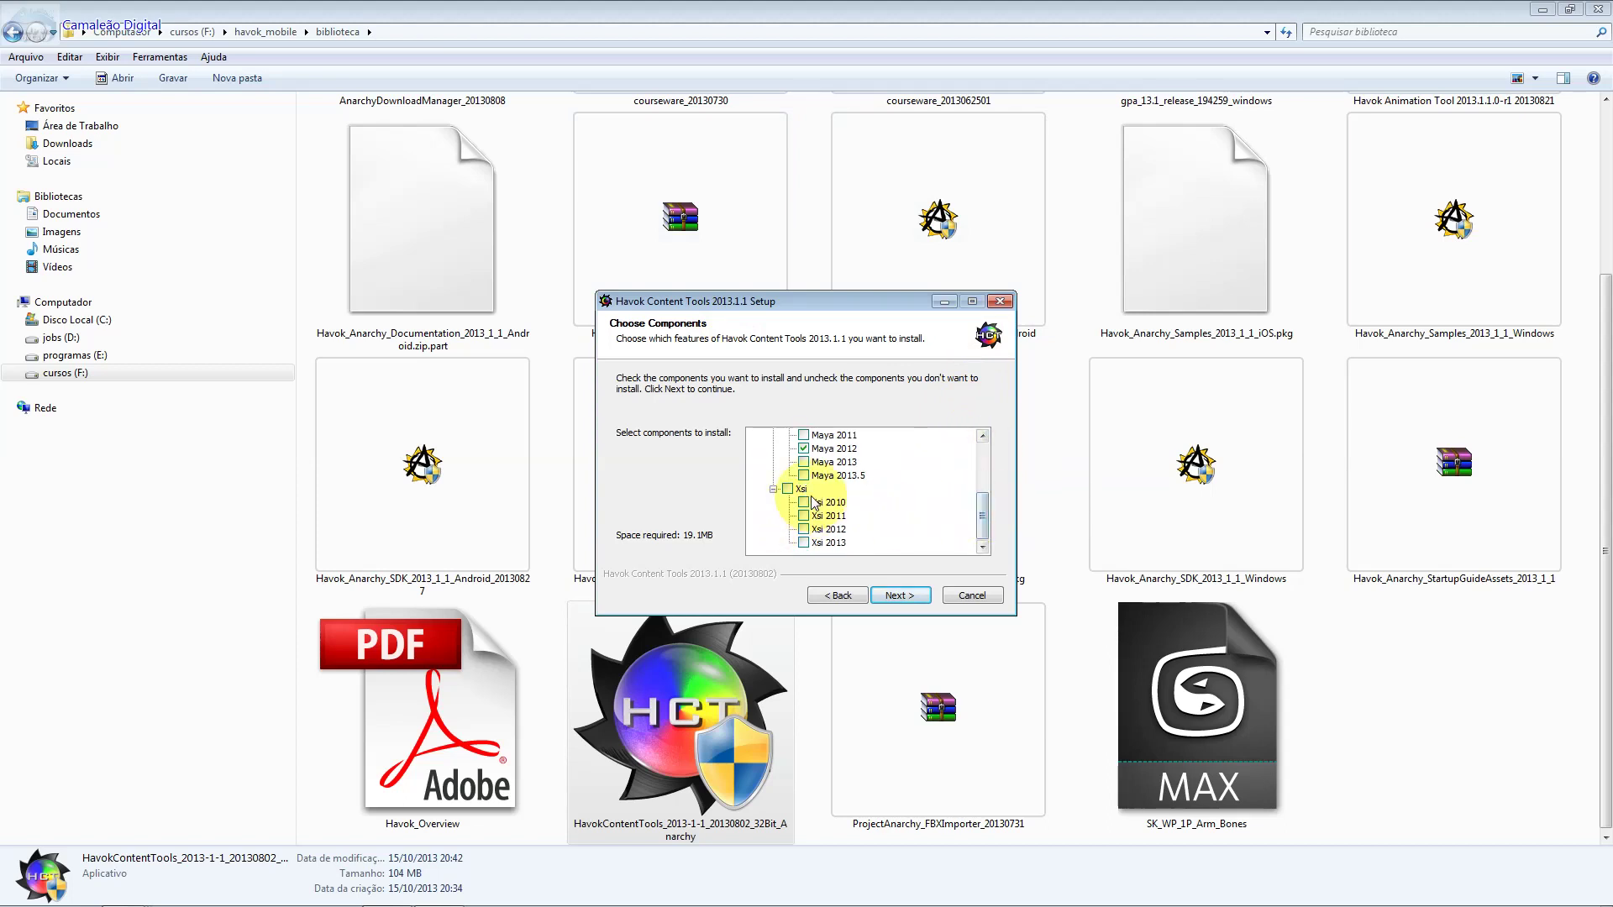
scroll(994, 529, "up", 1)
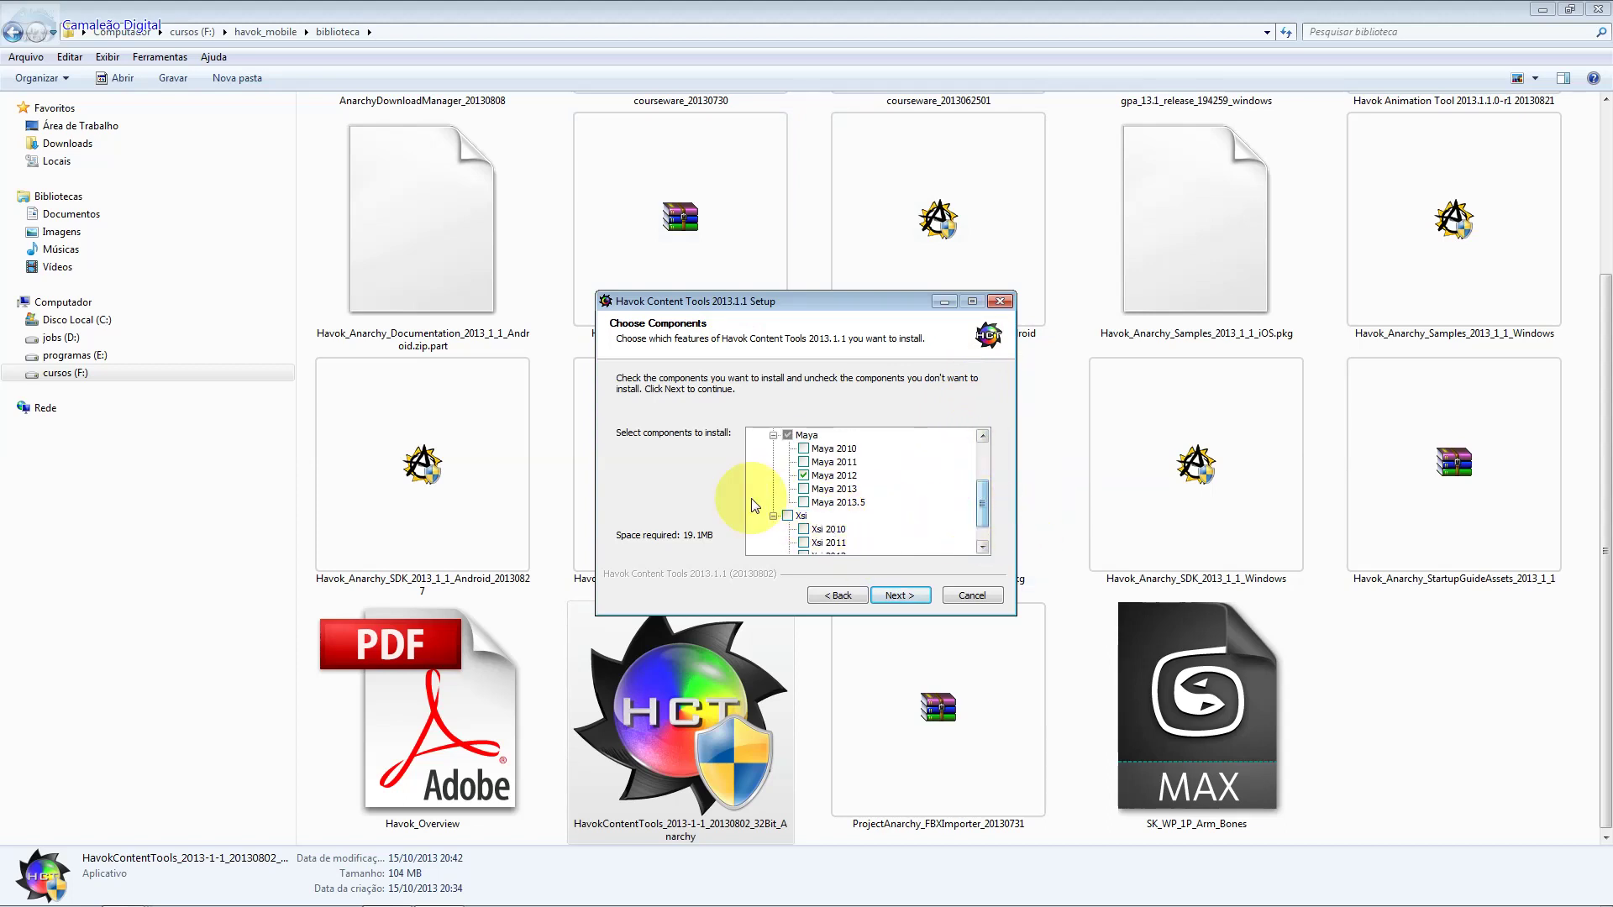
left_click(973, 504)
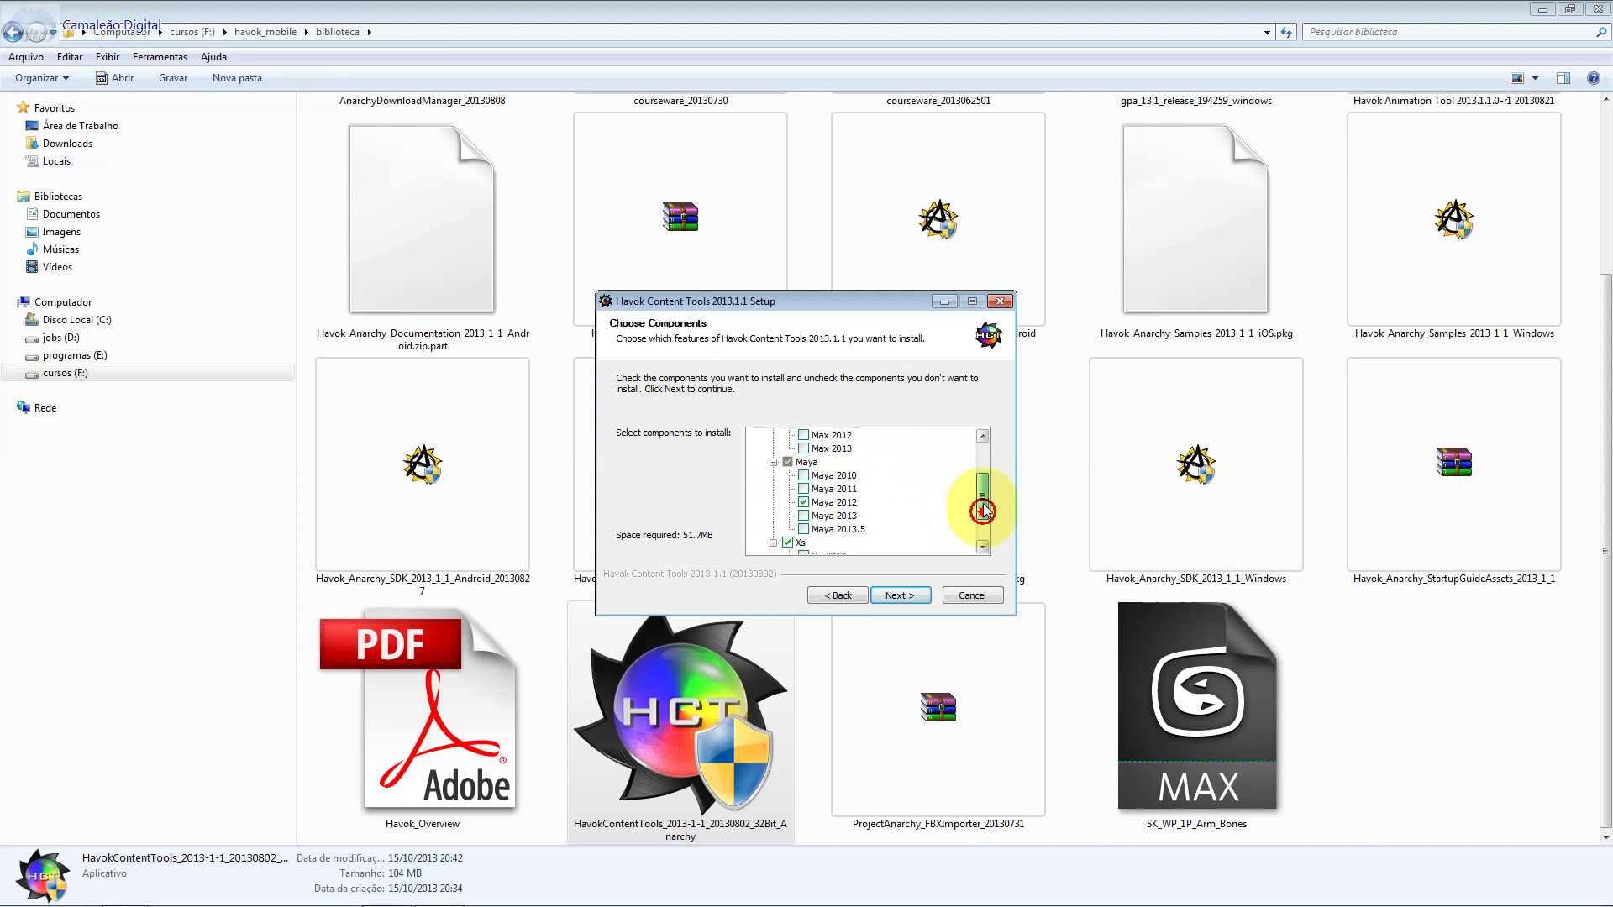
scroll(924, 512, "up", 3)
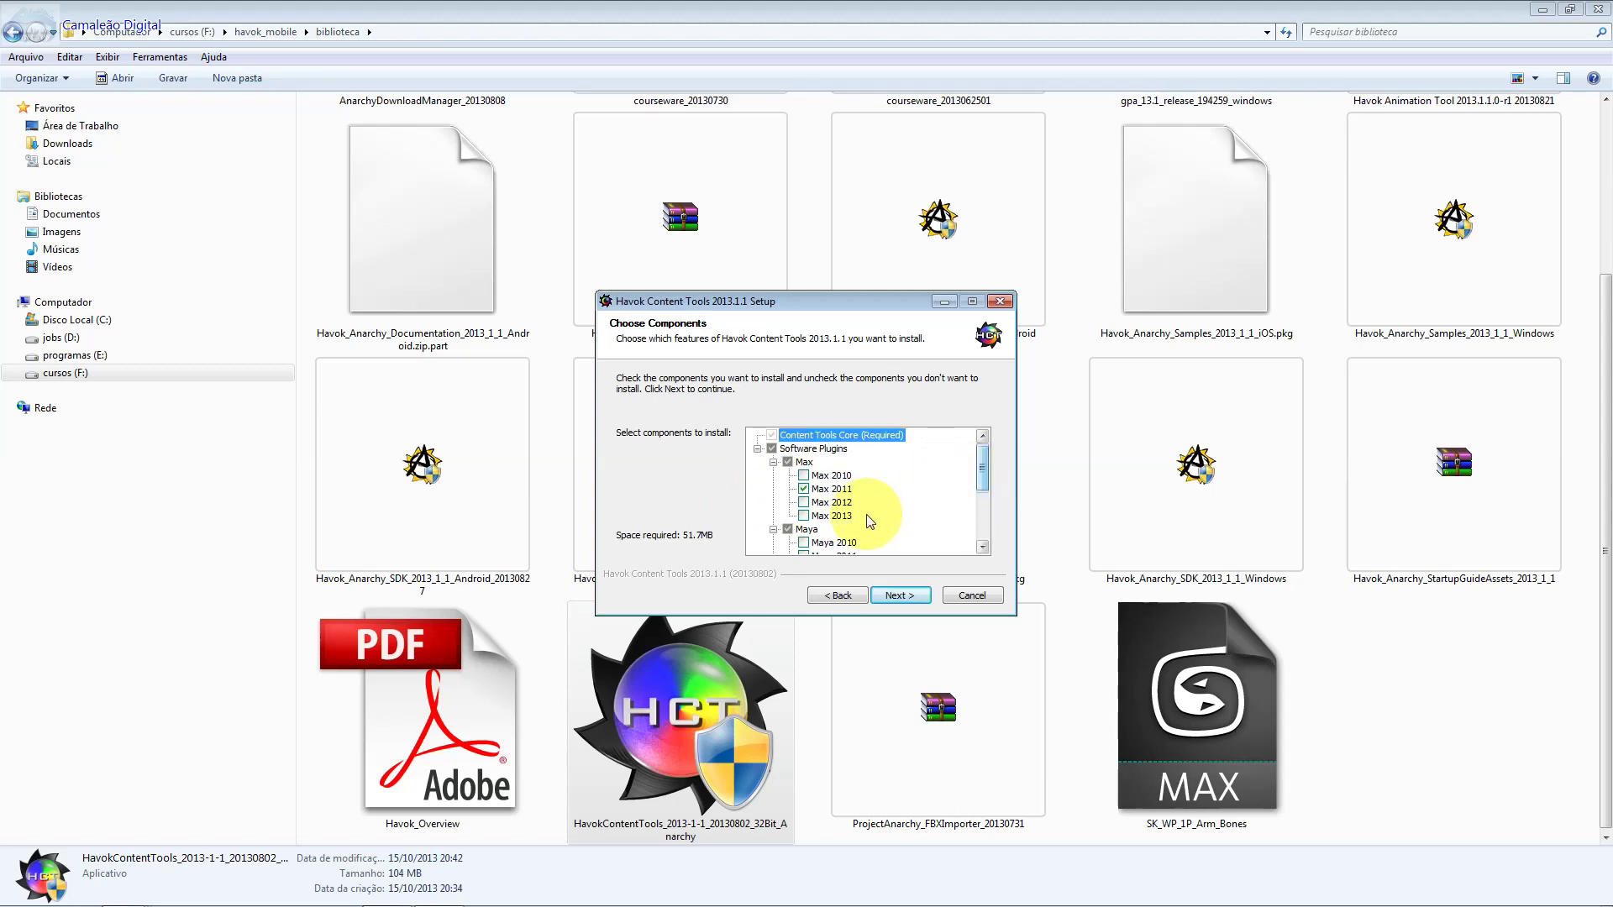
left_click(901, 595)
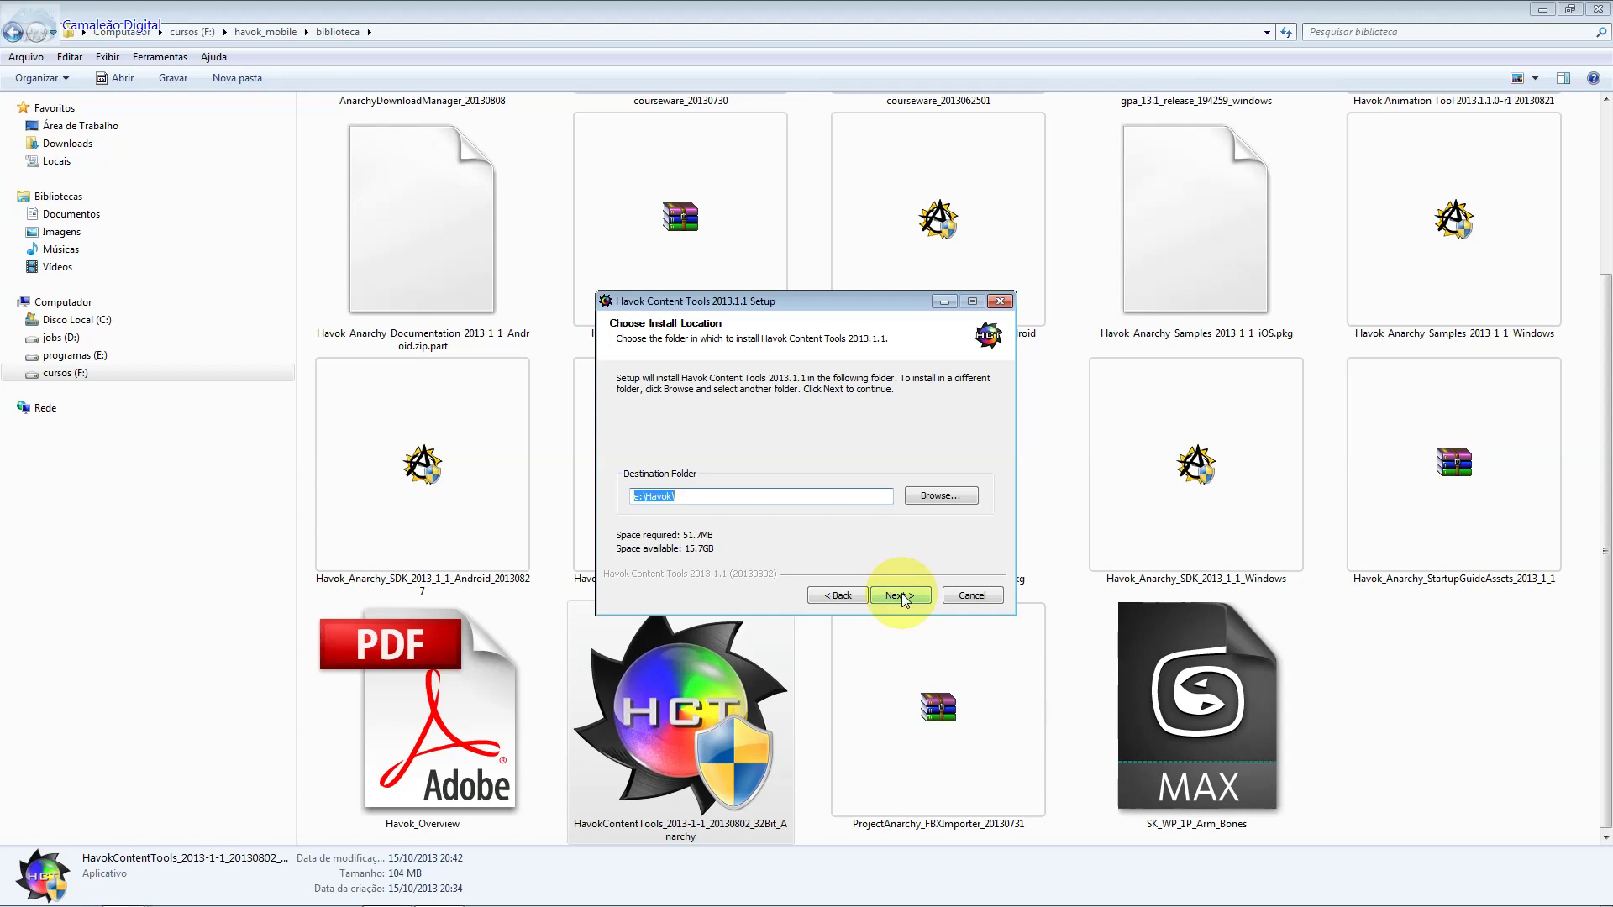
Step: Accept e:\Havok\ as the destination folder and E:\programas\3ds Max 2011\ as the 3ds Max 2011 directory
left_click(900, 594)
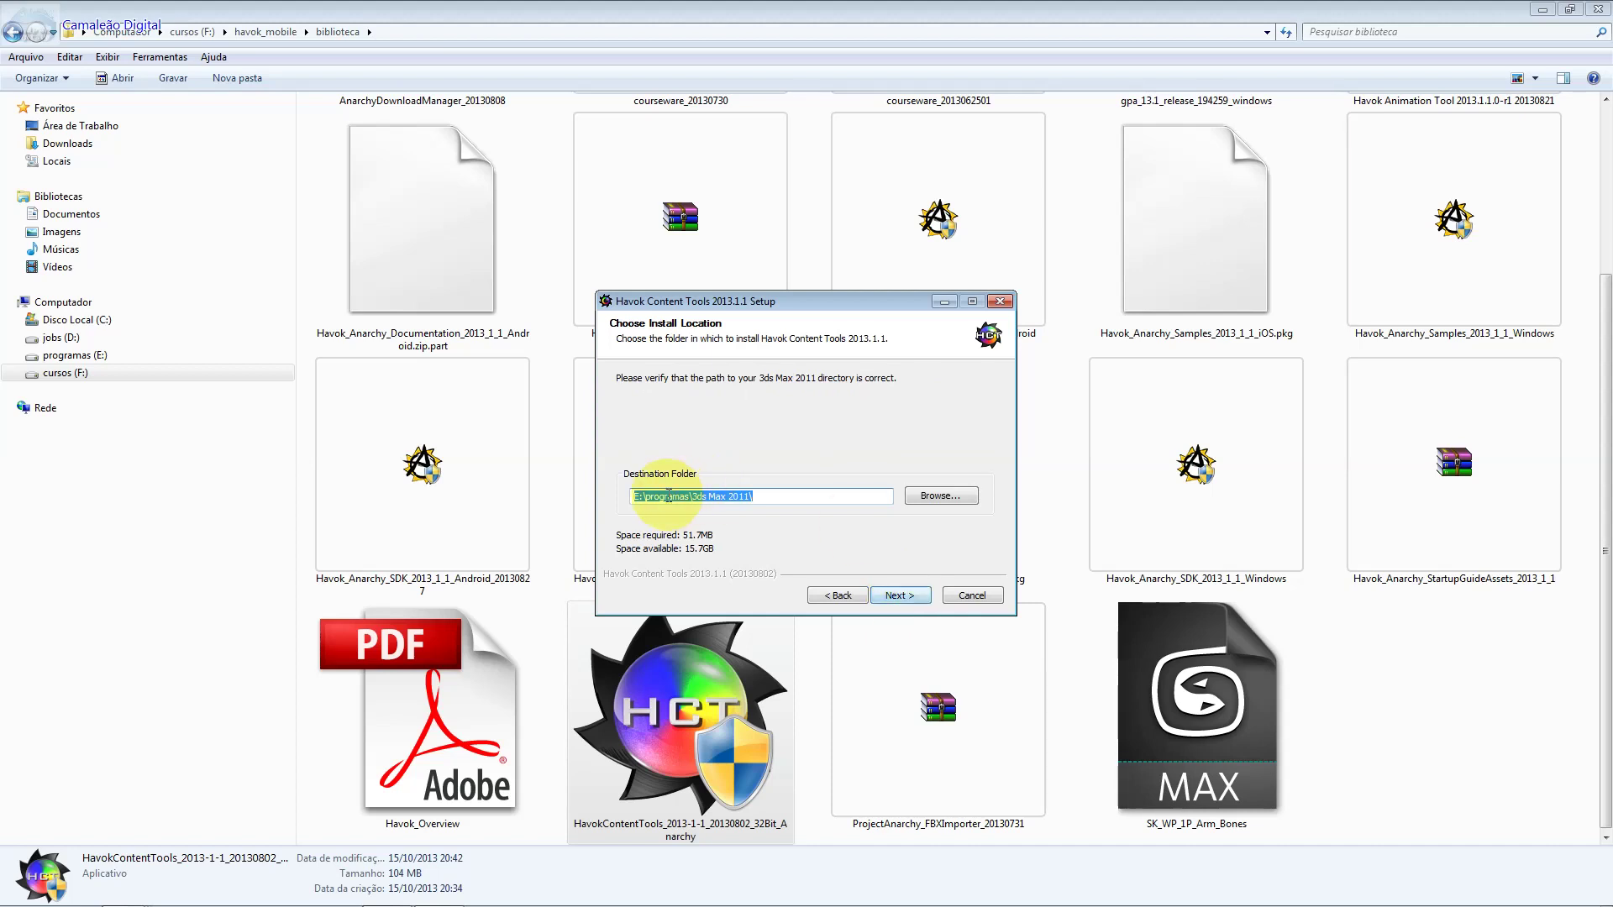
left_click(700, 495)
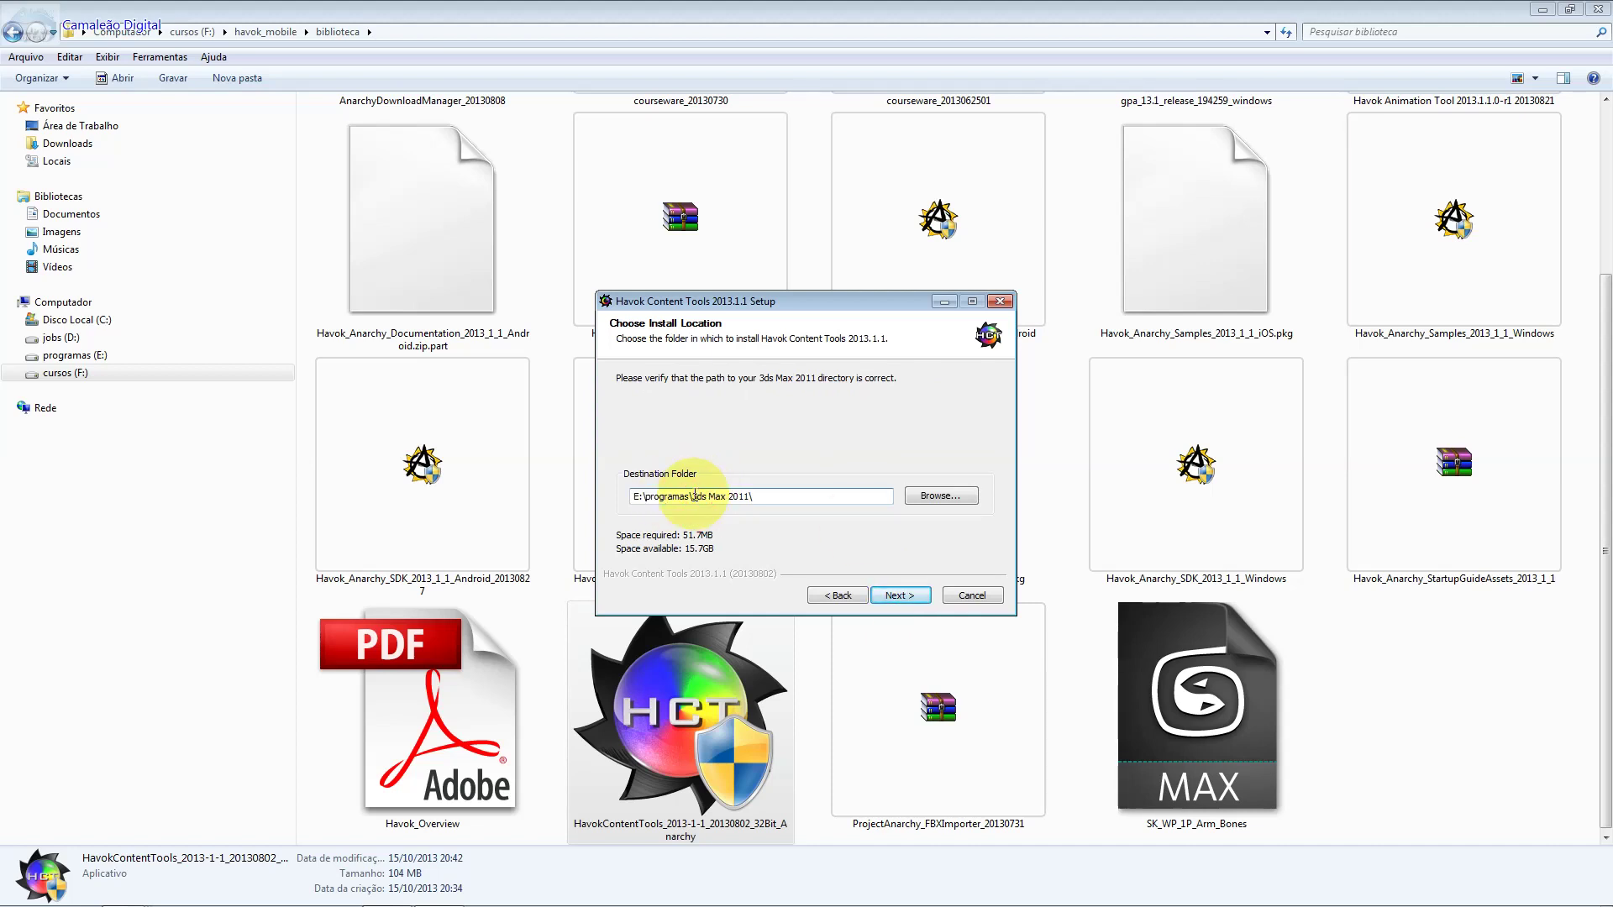
left_click_drag(701, 495, 809, 495)
left_click(809, 495)
left_click(904, 593)
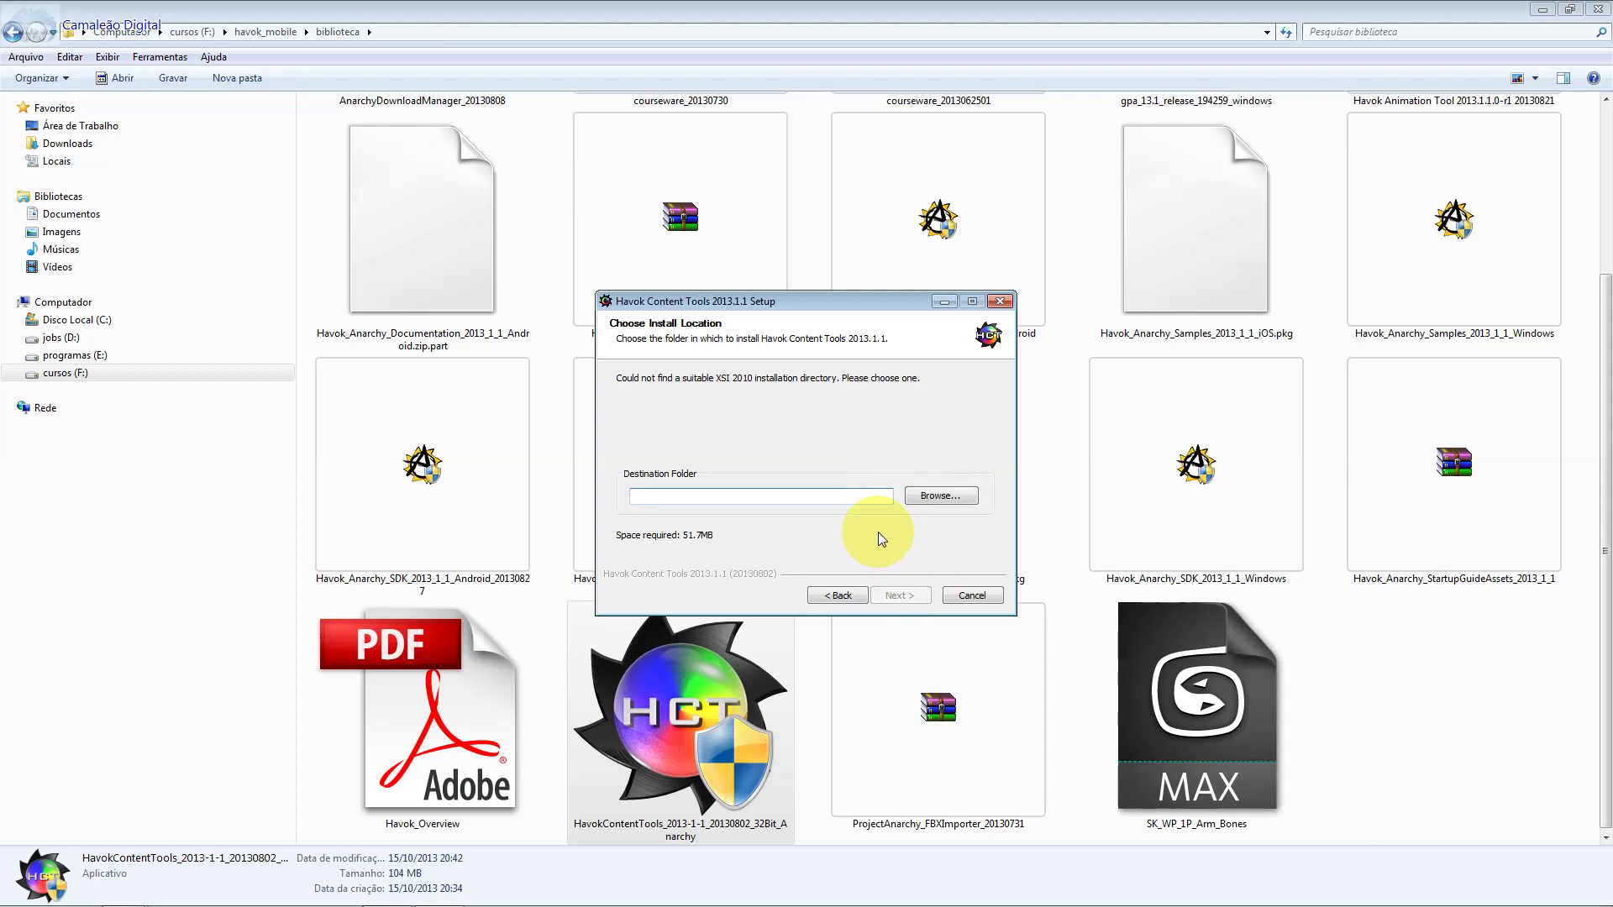
Step: Set the XSI 2010 installation directory to E:\havok\XSI and proceed with the setup
type("E:\\havok\\XSI")
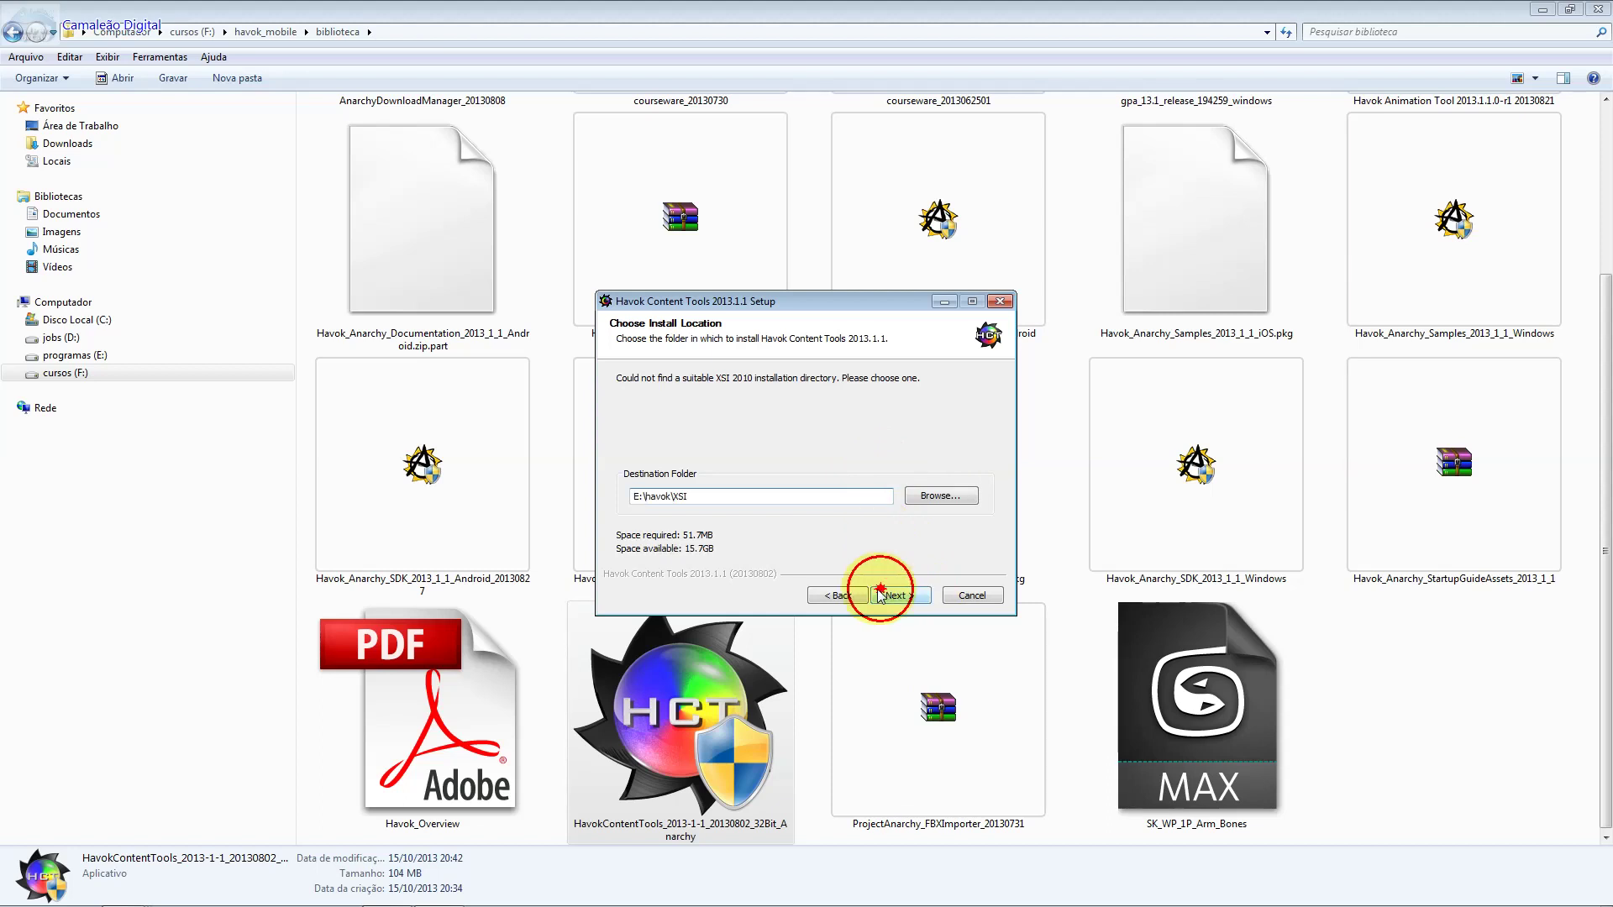
double_click(698, 494)
left_click(914, 594)
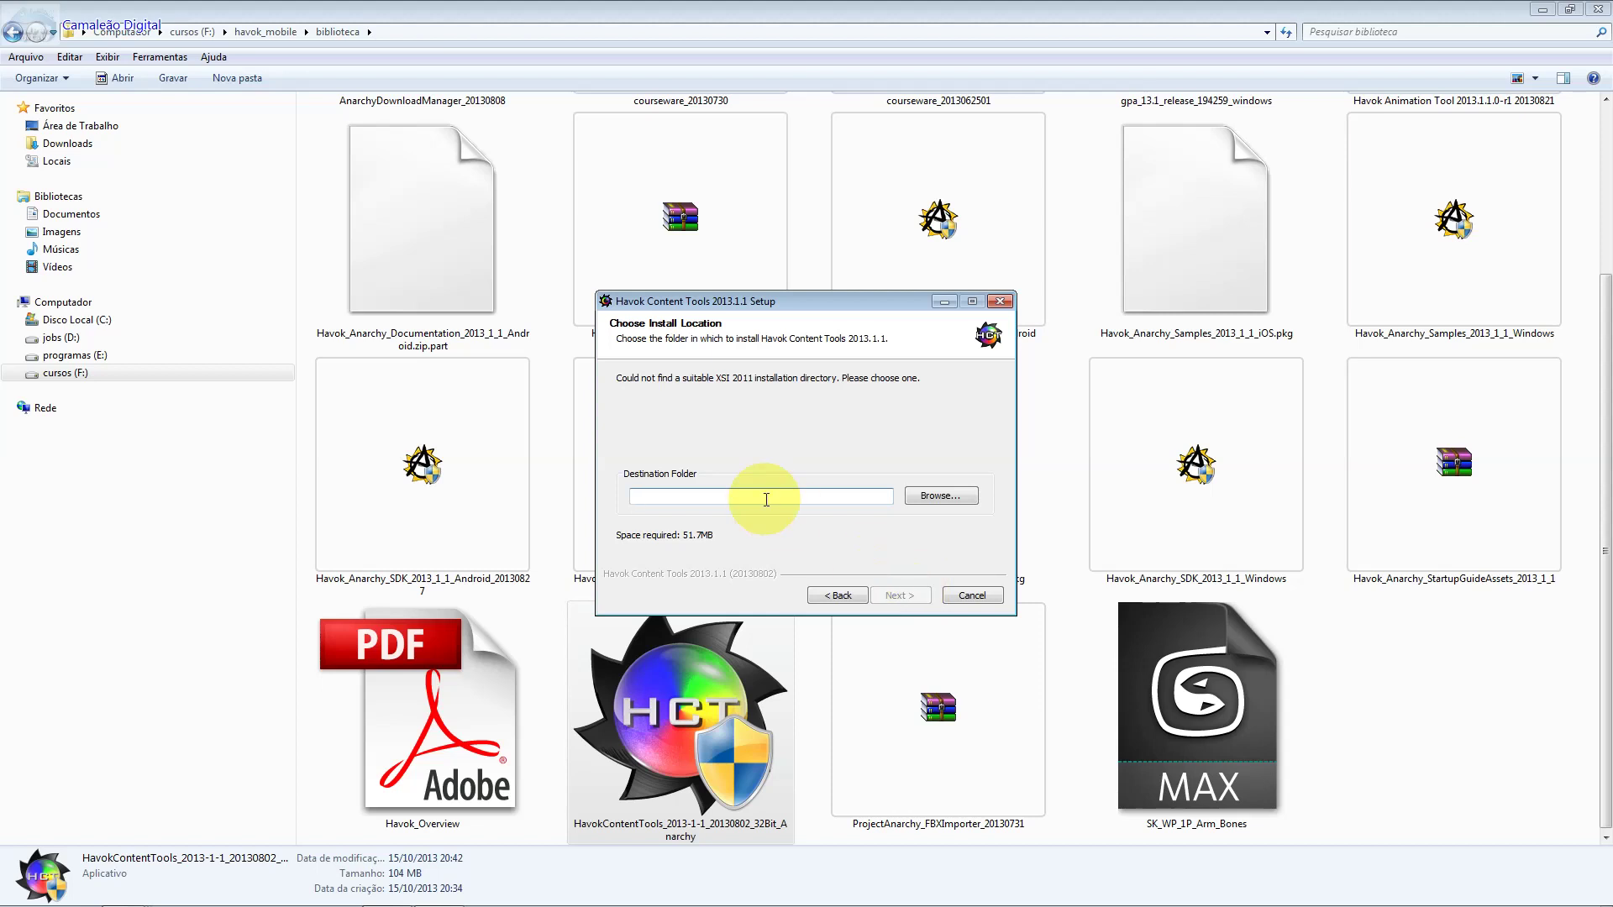
Step: Choose the havok folder on drive E for XSI 2011, extend its path to E:\havok\XSI, and continue
left_click(915, 496)
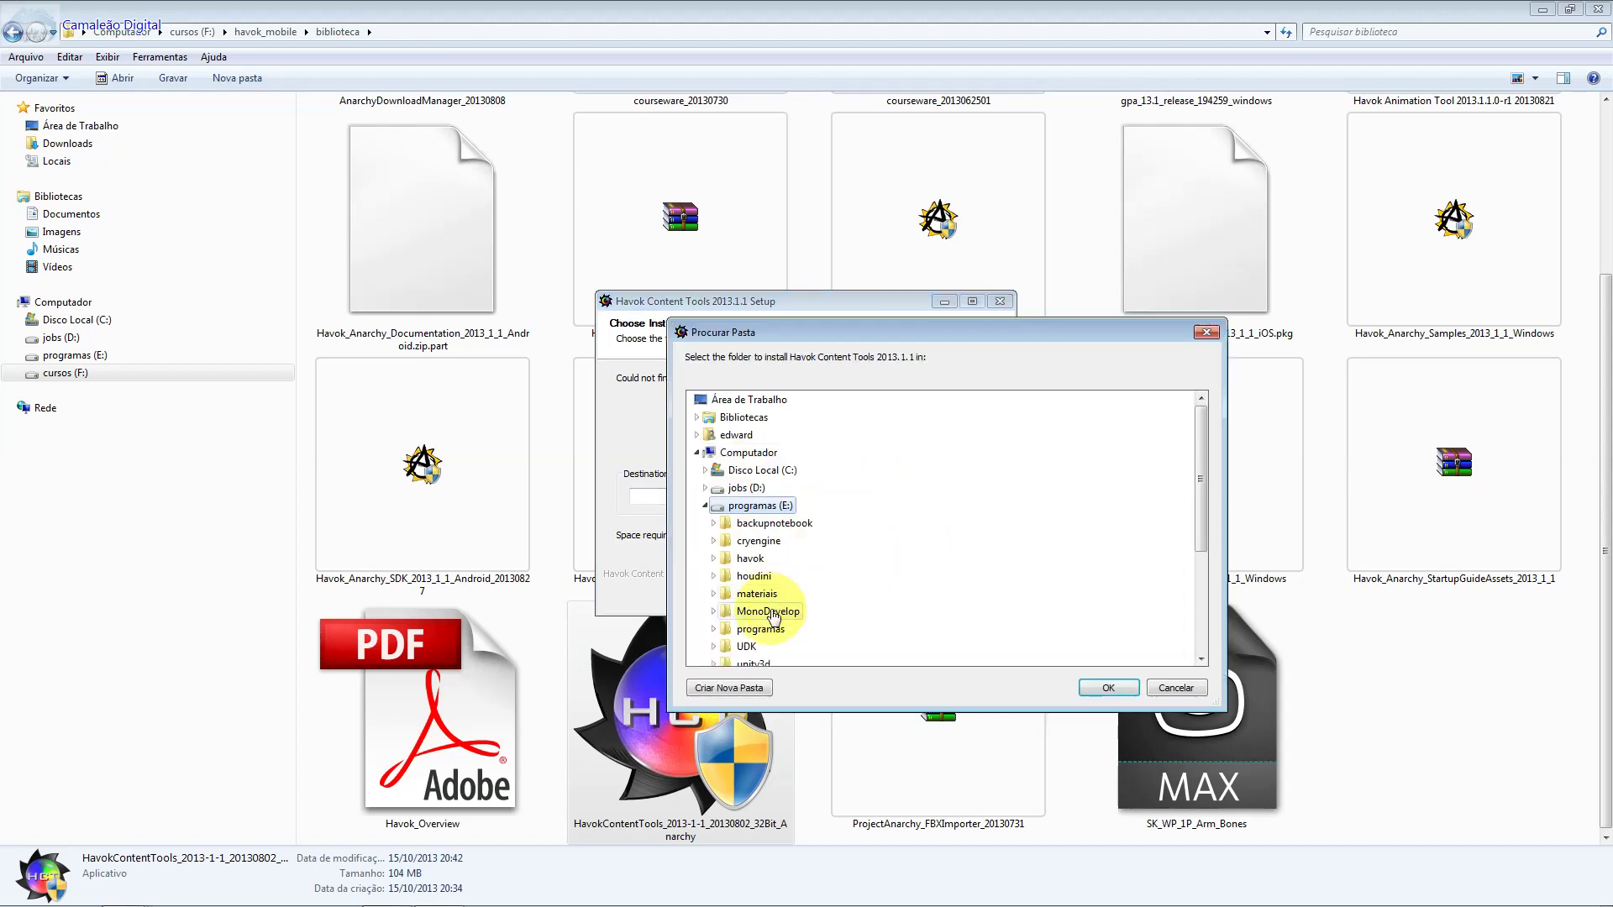
double_click(750, 558)
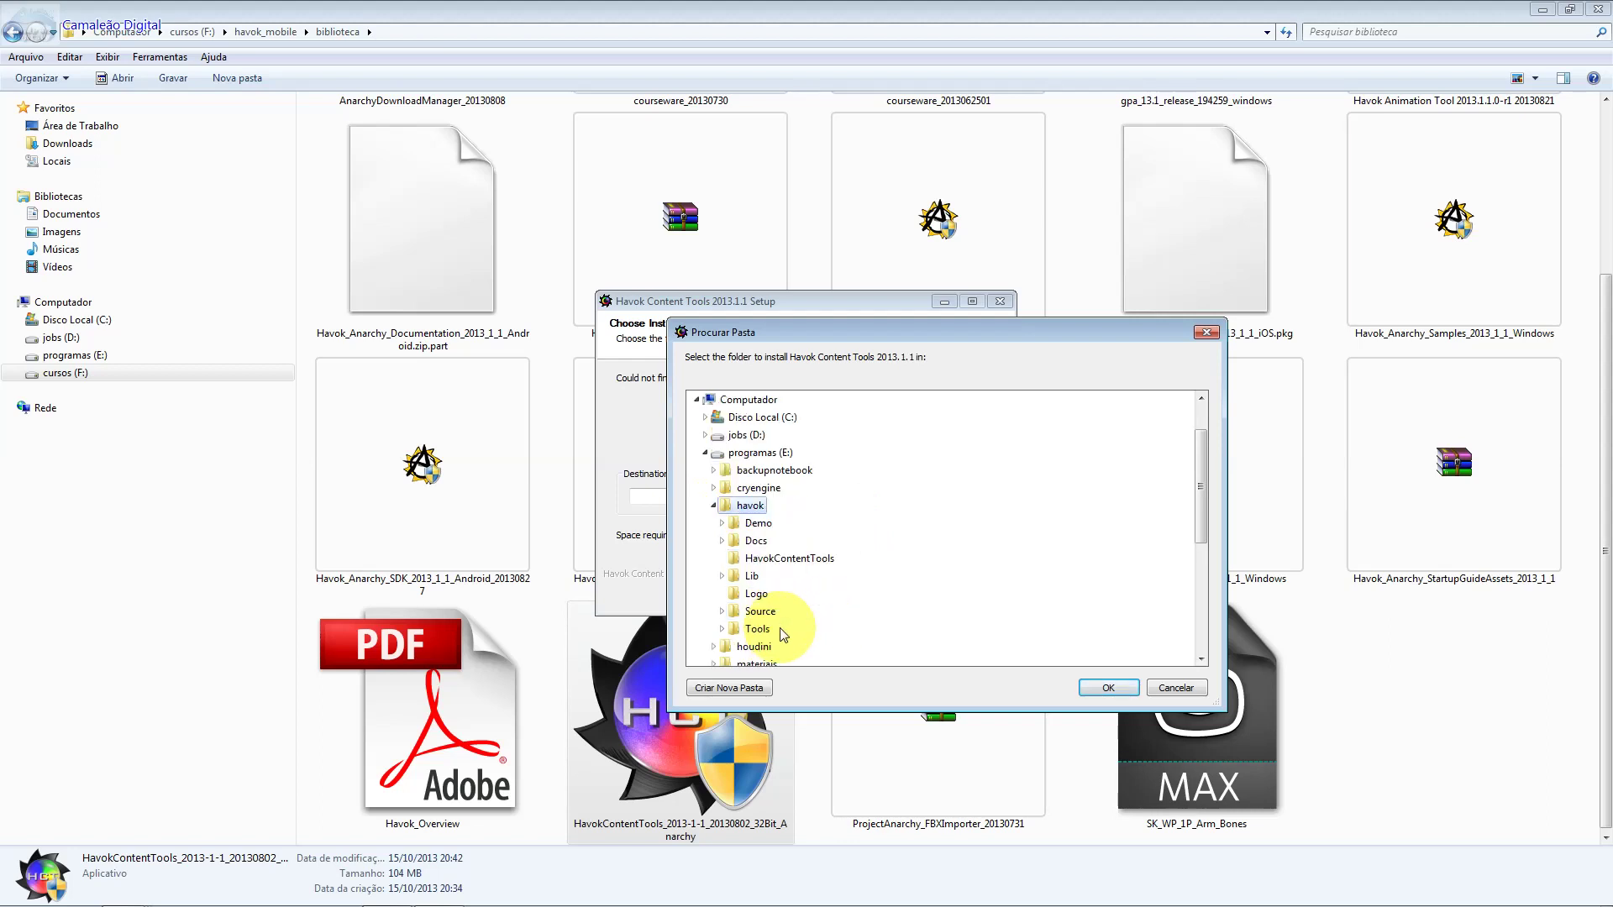
scroll(783, 636, "down", 1)
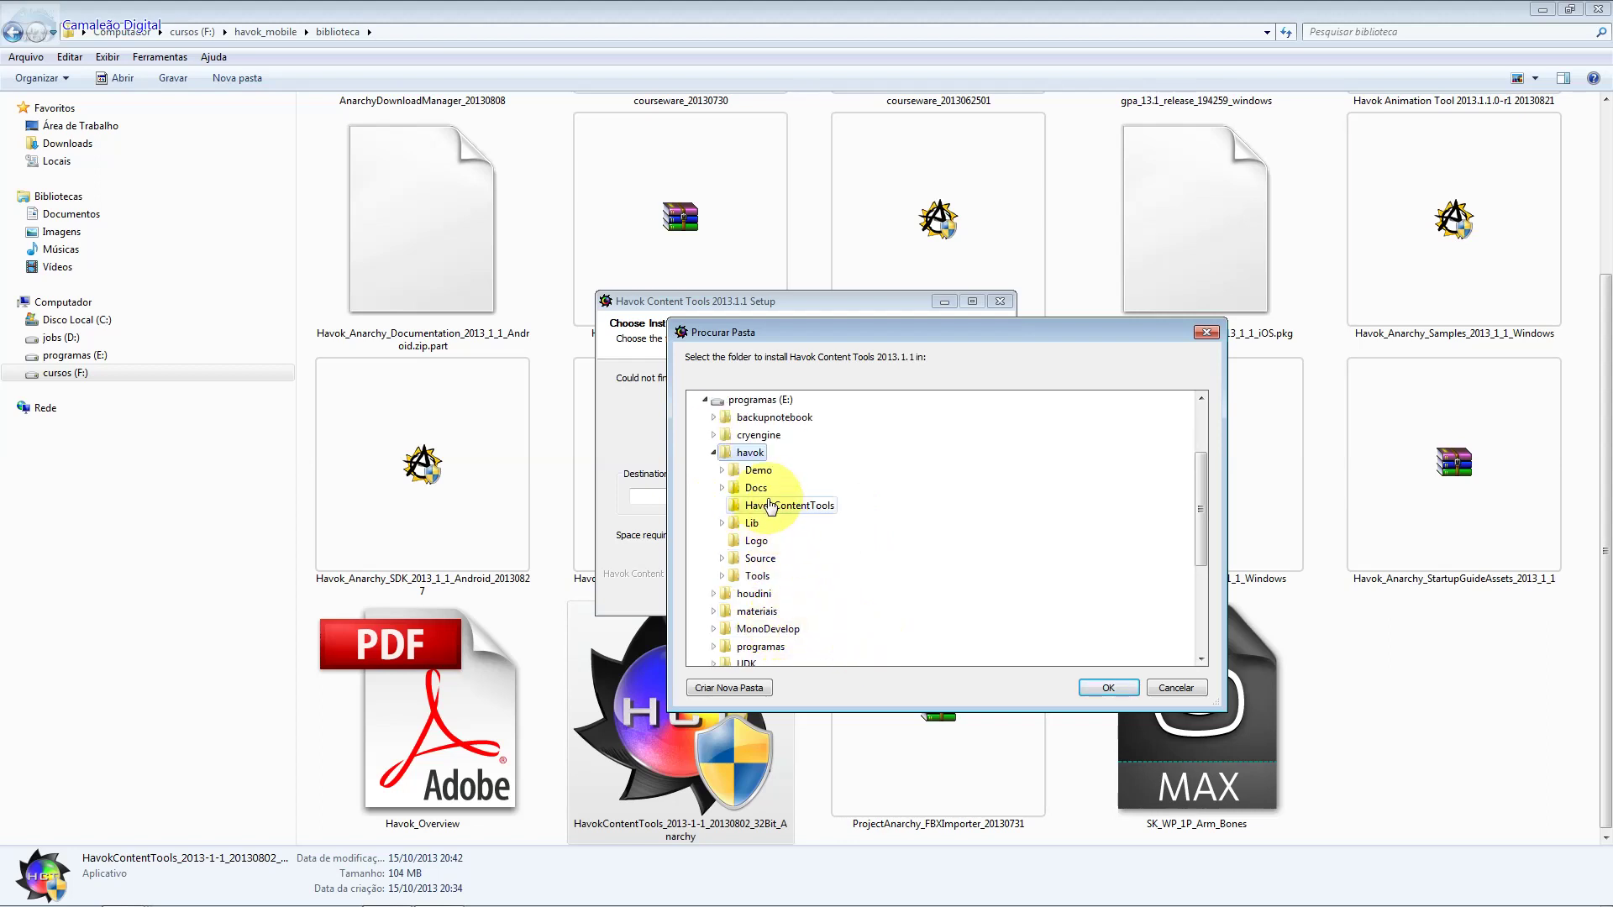
left_click(1101, 689)
left_click(799, 495)
type("x")
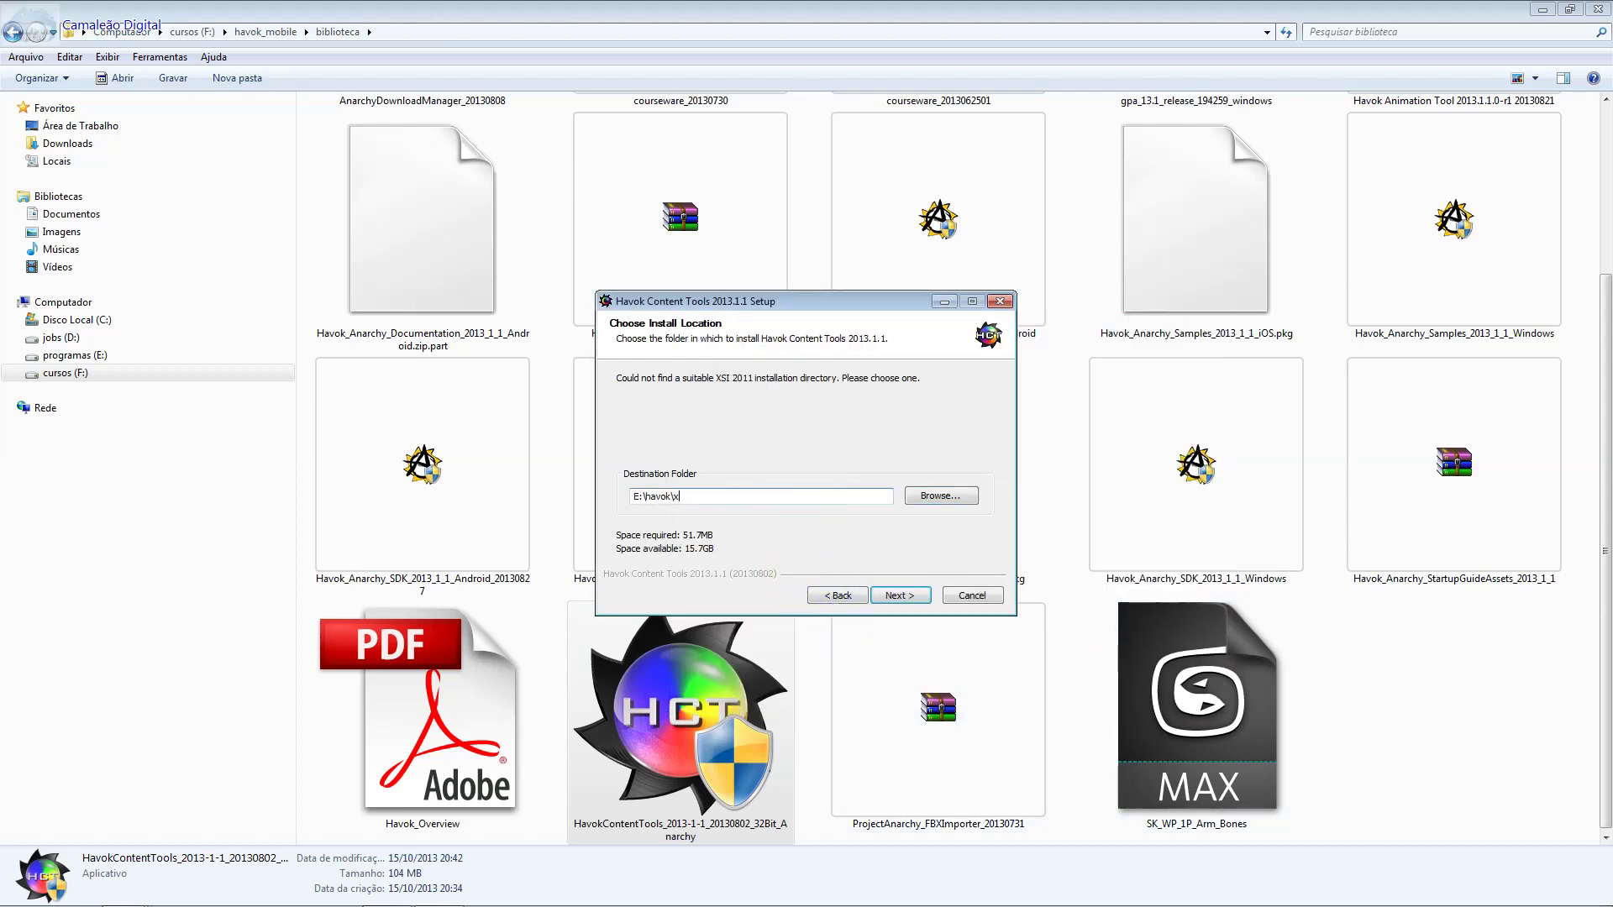
key("BackSpace")
type("XSI")
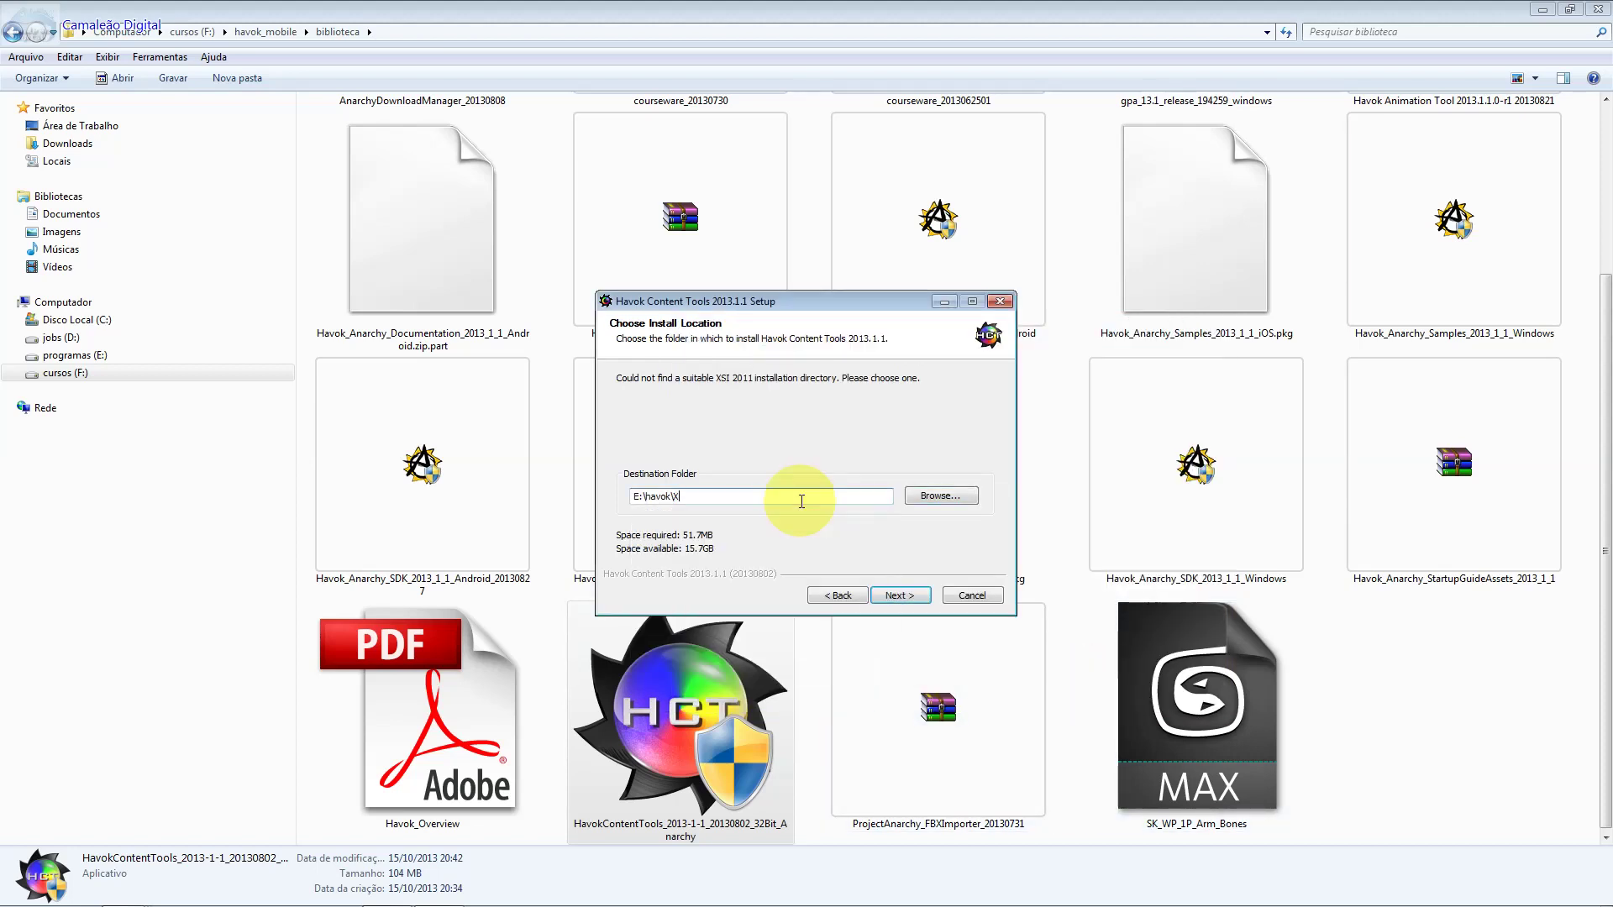
left_click(887, 597)
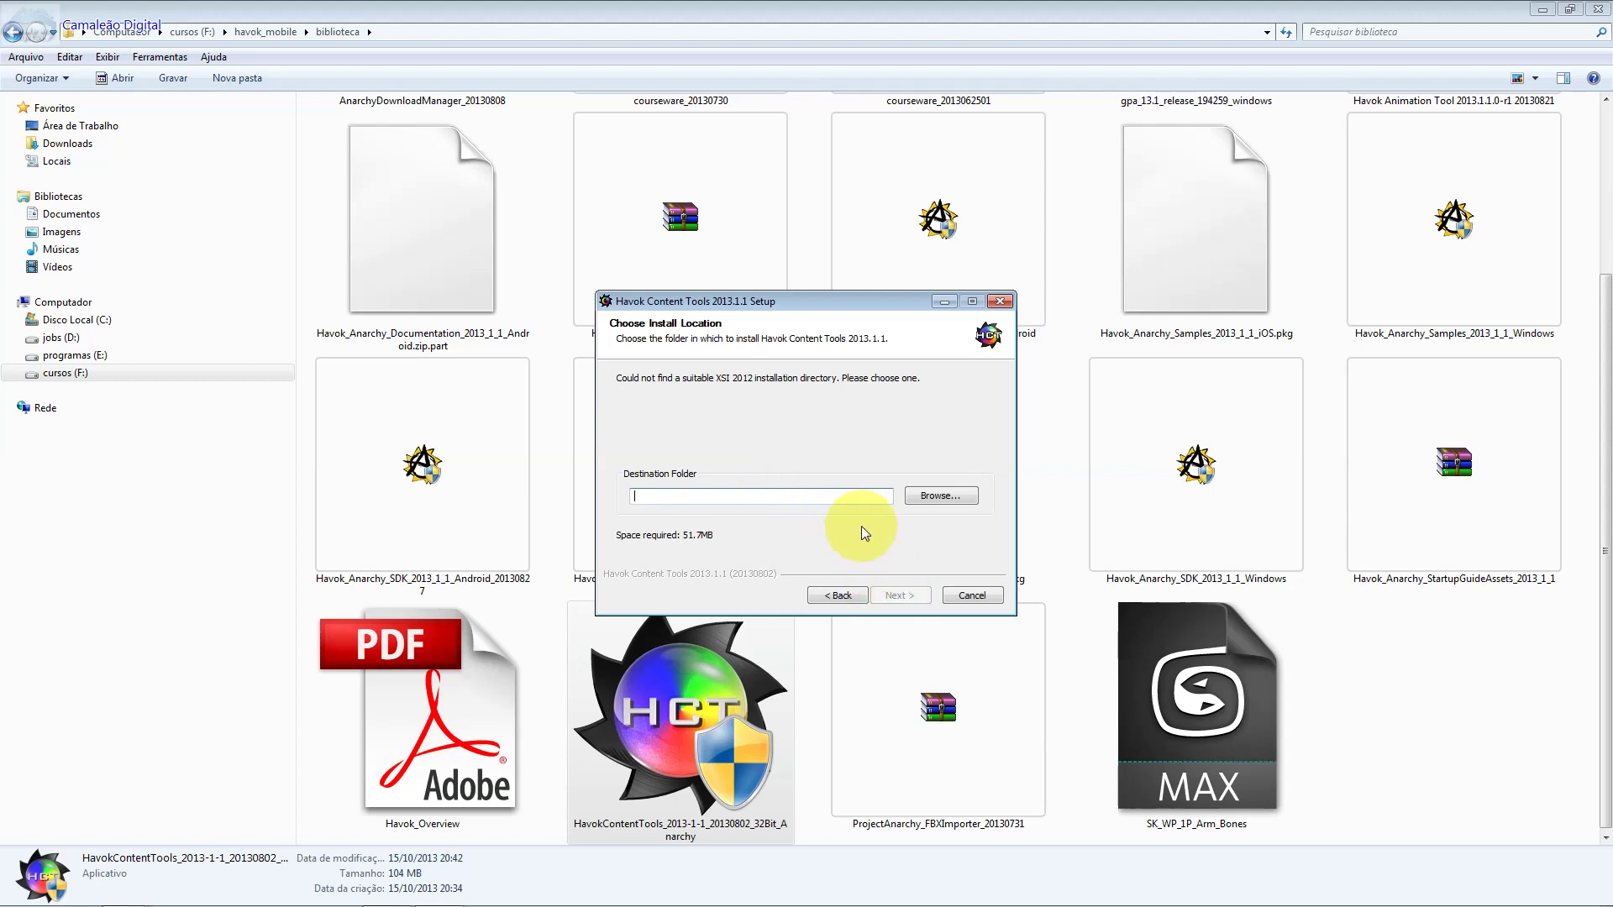
Step: Choose the havok folder on drive E for XSI 2012, complete its path as E:\havok\XSI, and continue
left_click(920, 496)
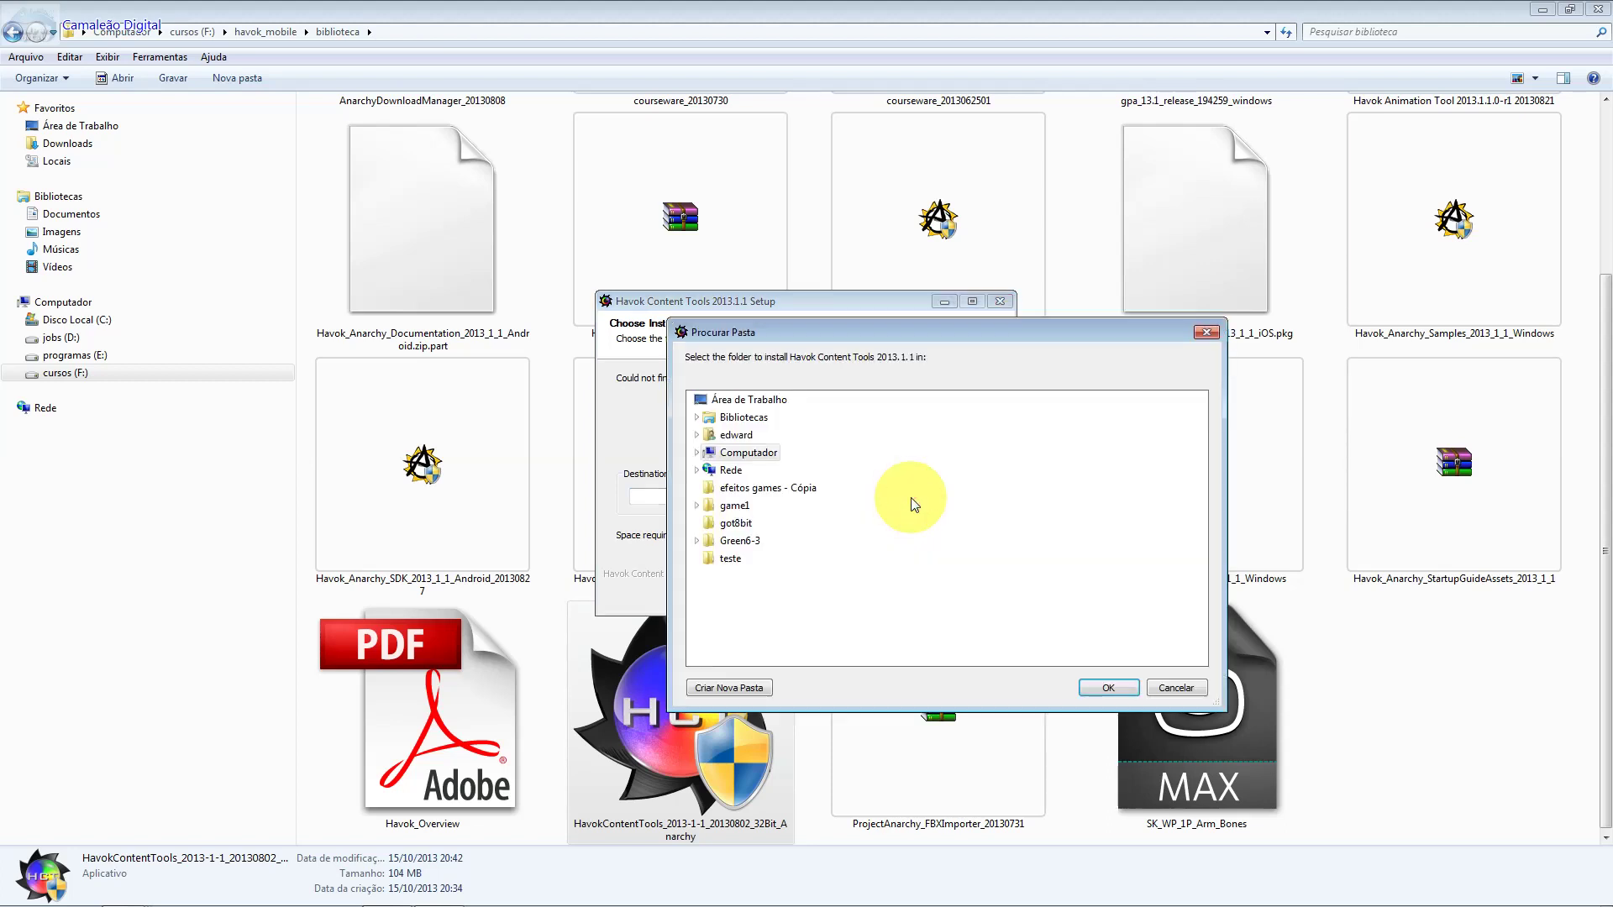
left_click(697, 452)
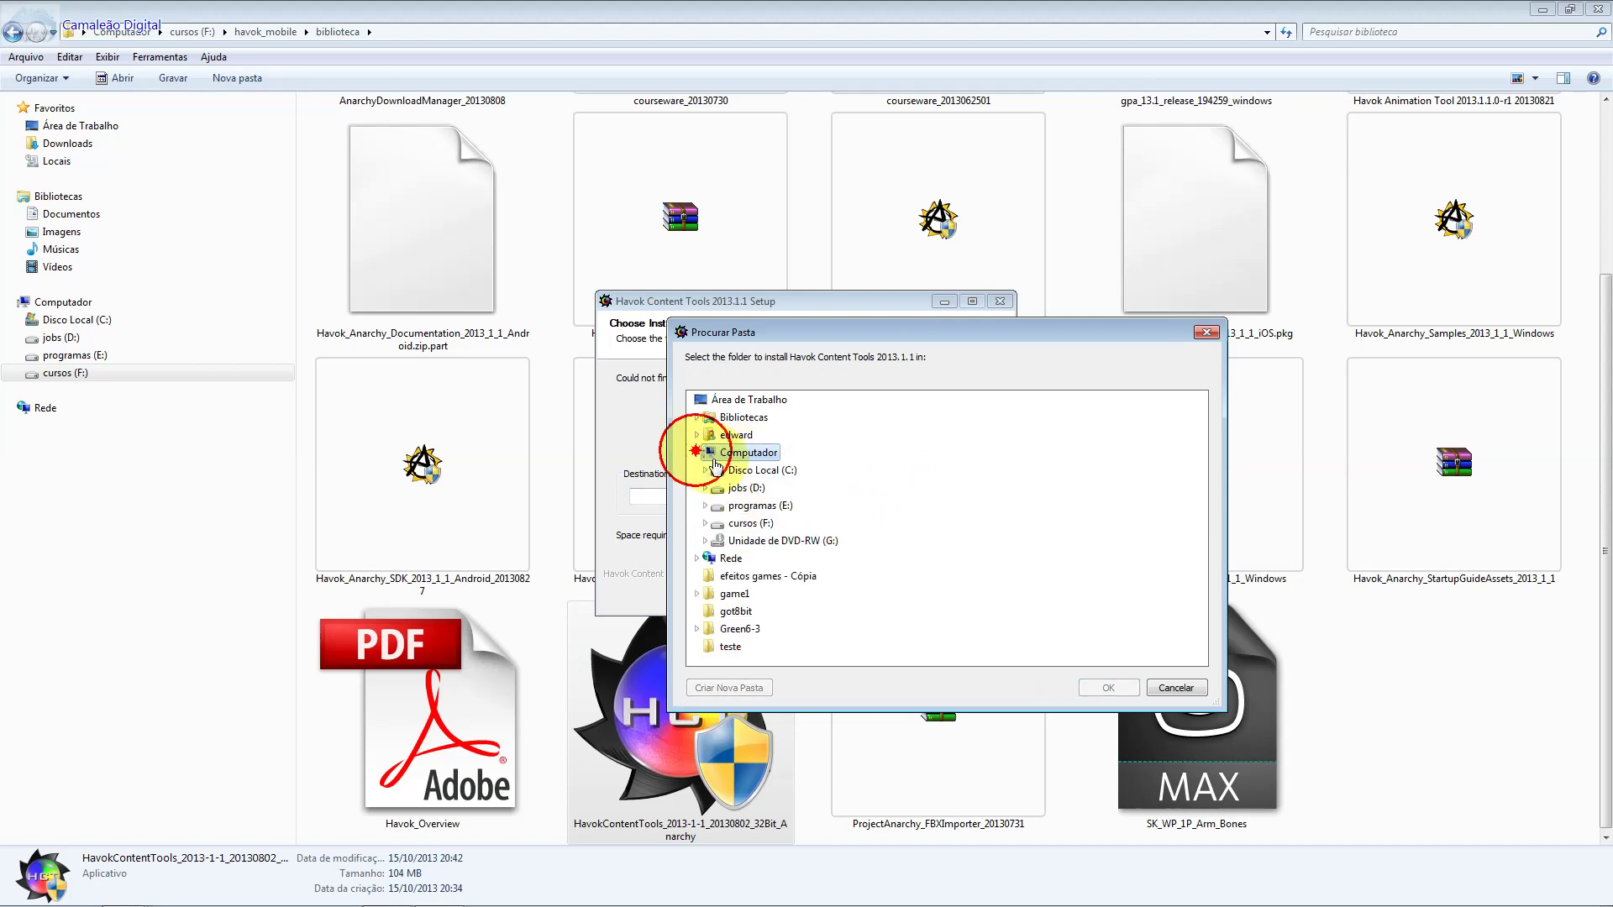
left_click(760, 506)
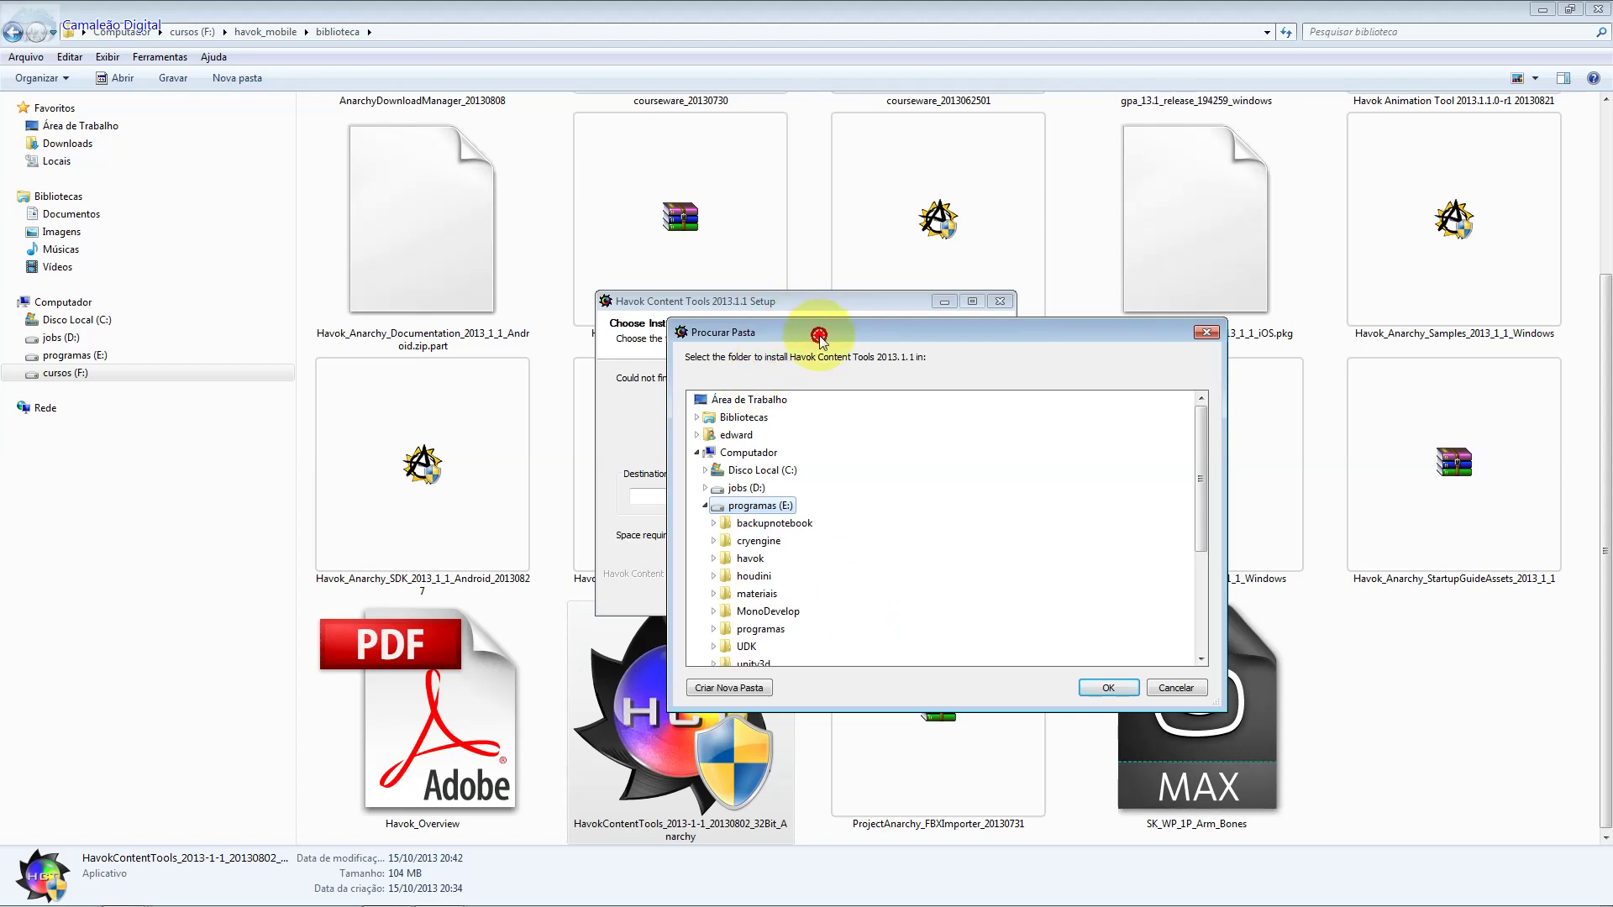
left_click_drag(819, 335, 985, 288)
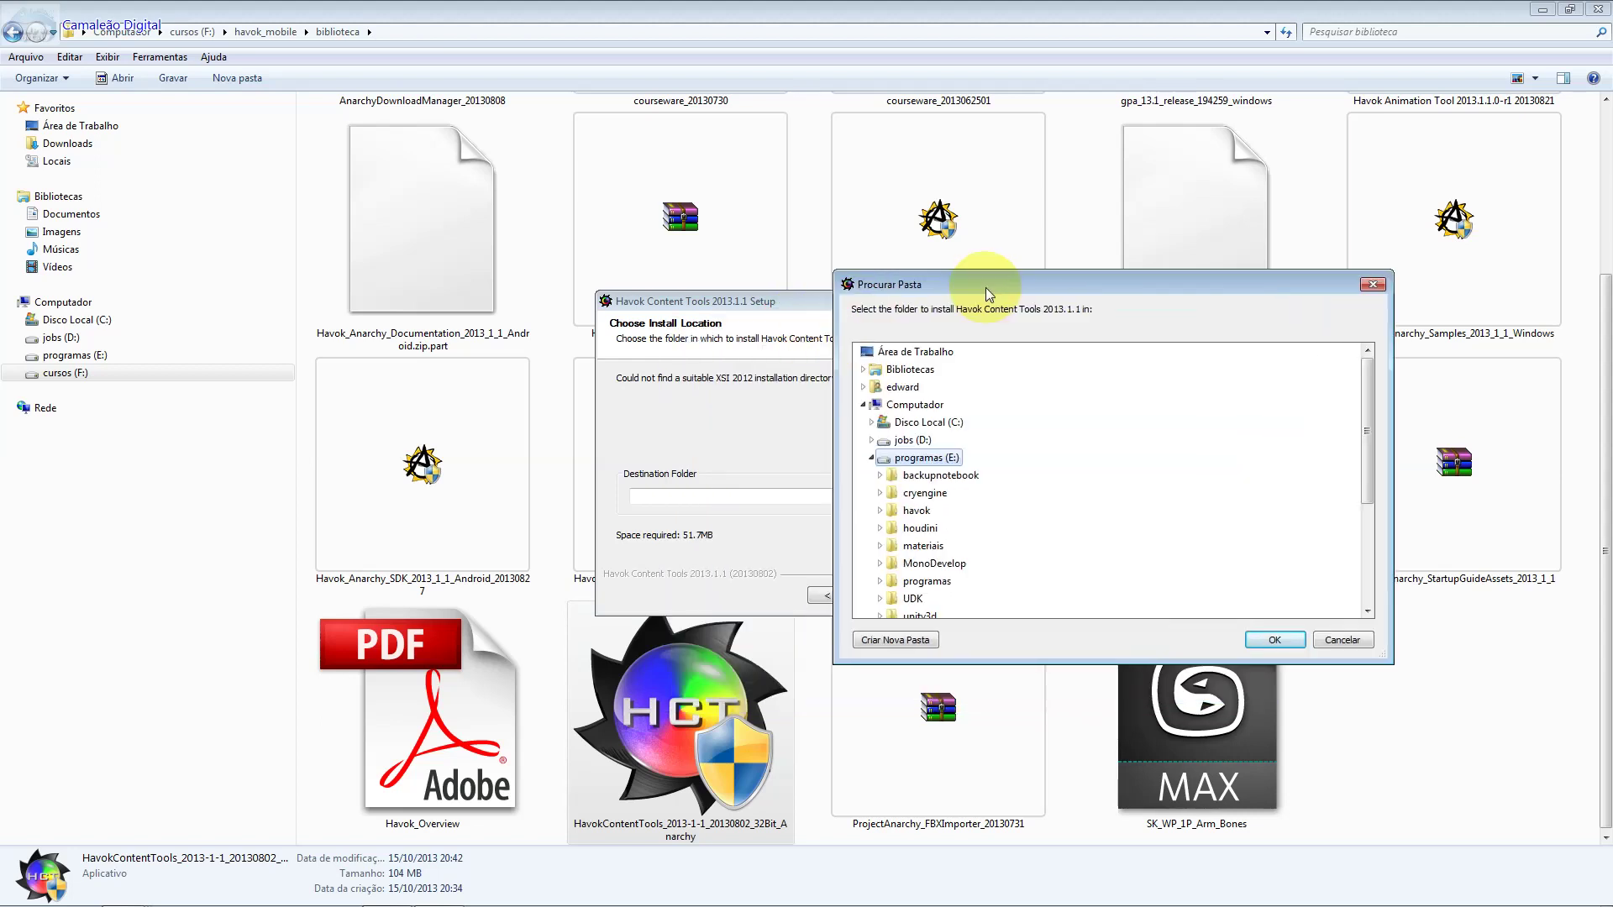
left_click(920, 511)
scroll(960, 577, "down", 3)
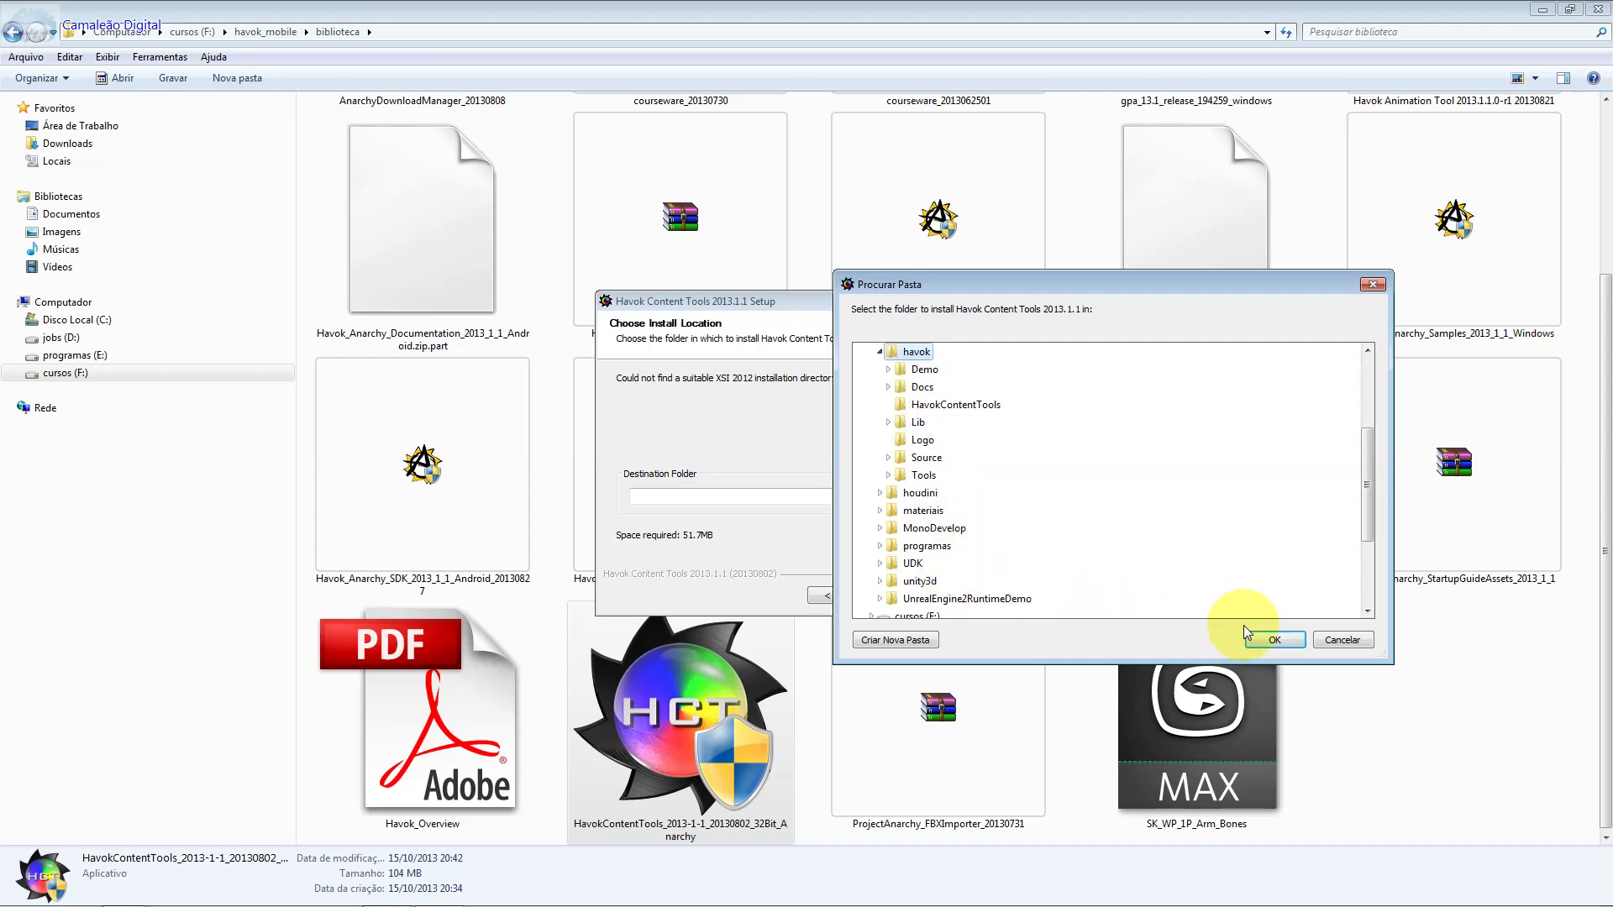
left_click(1273, 640)
left_click(800, 496)
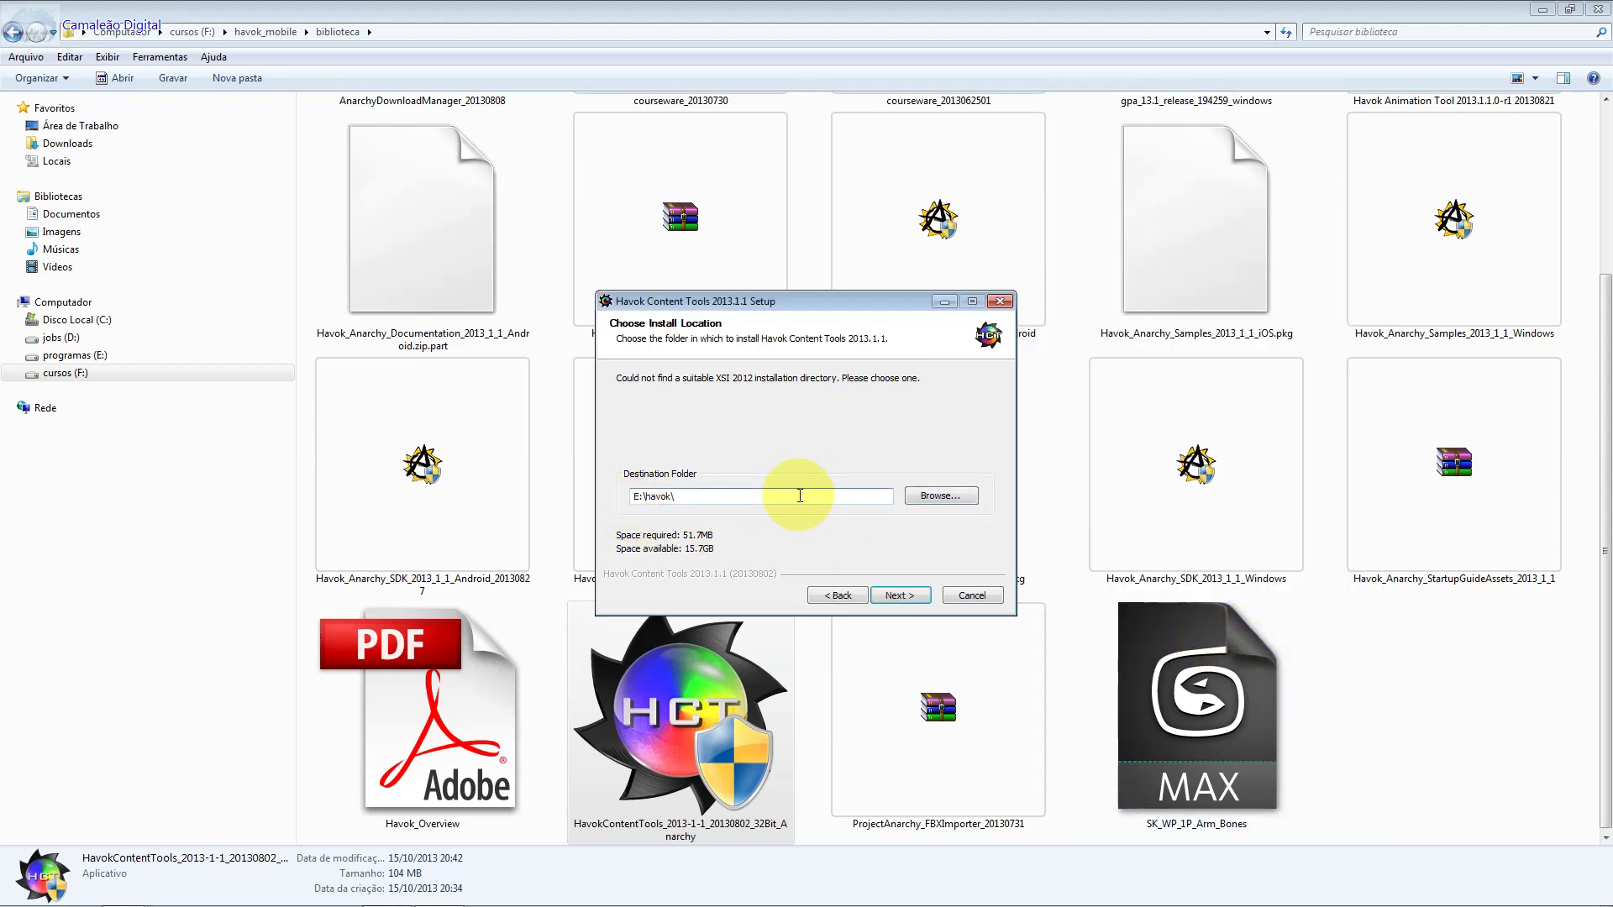
type("X")
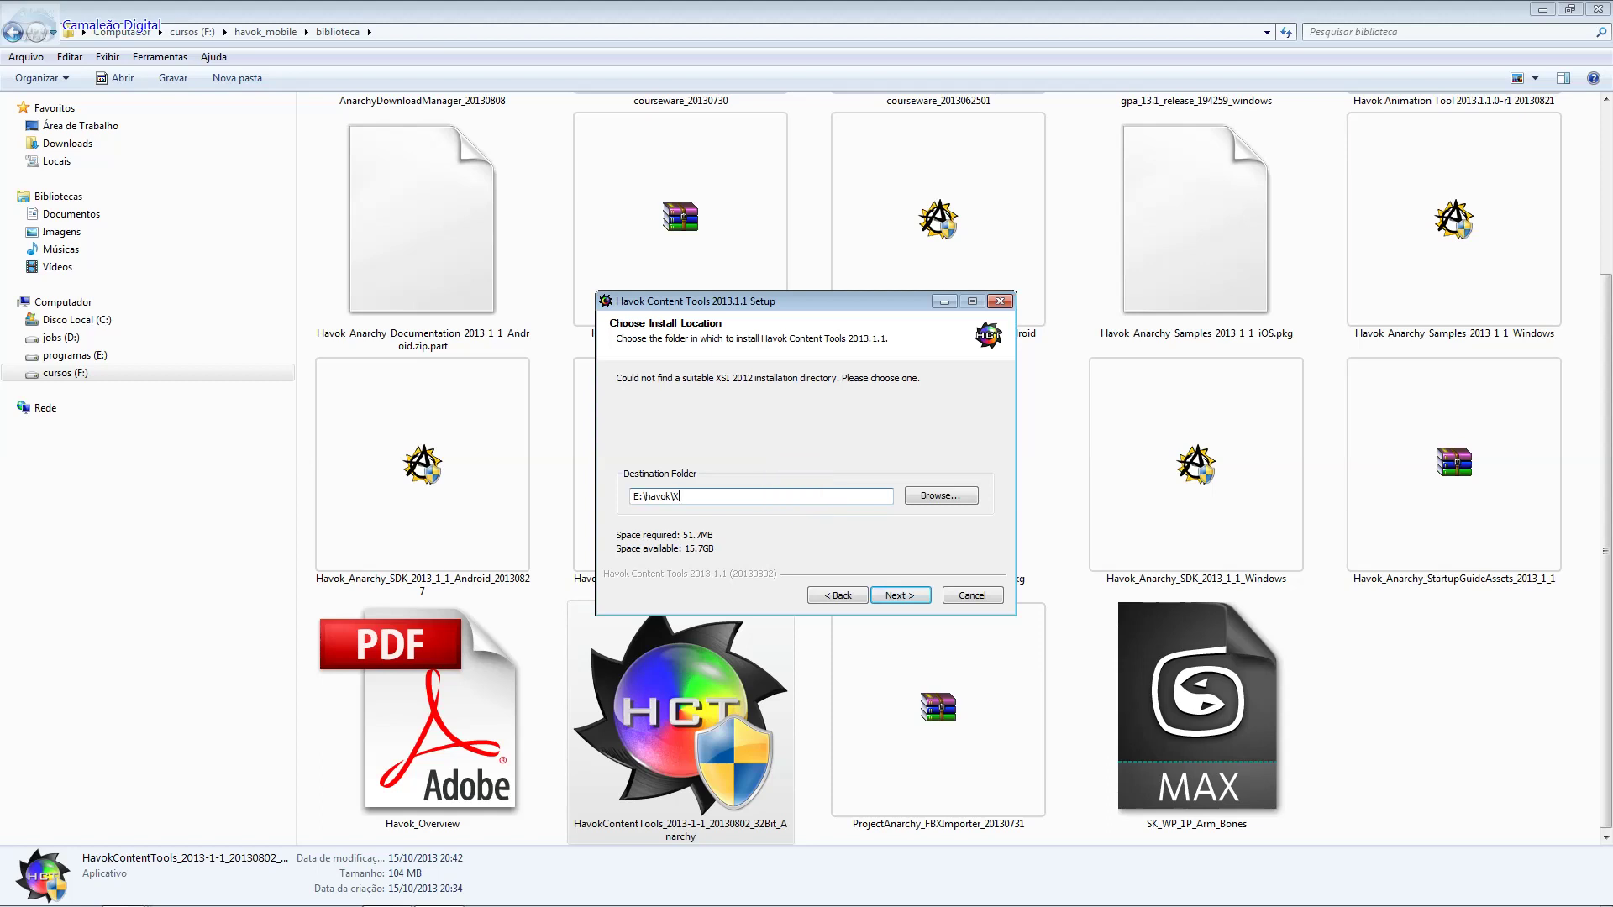
type("SU")
key("Return")
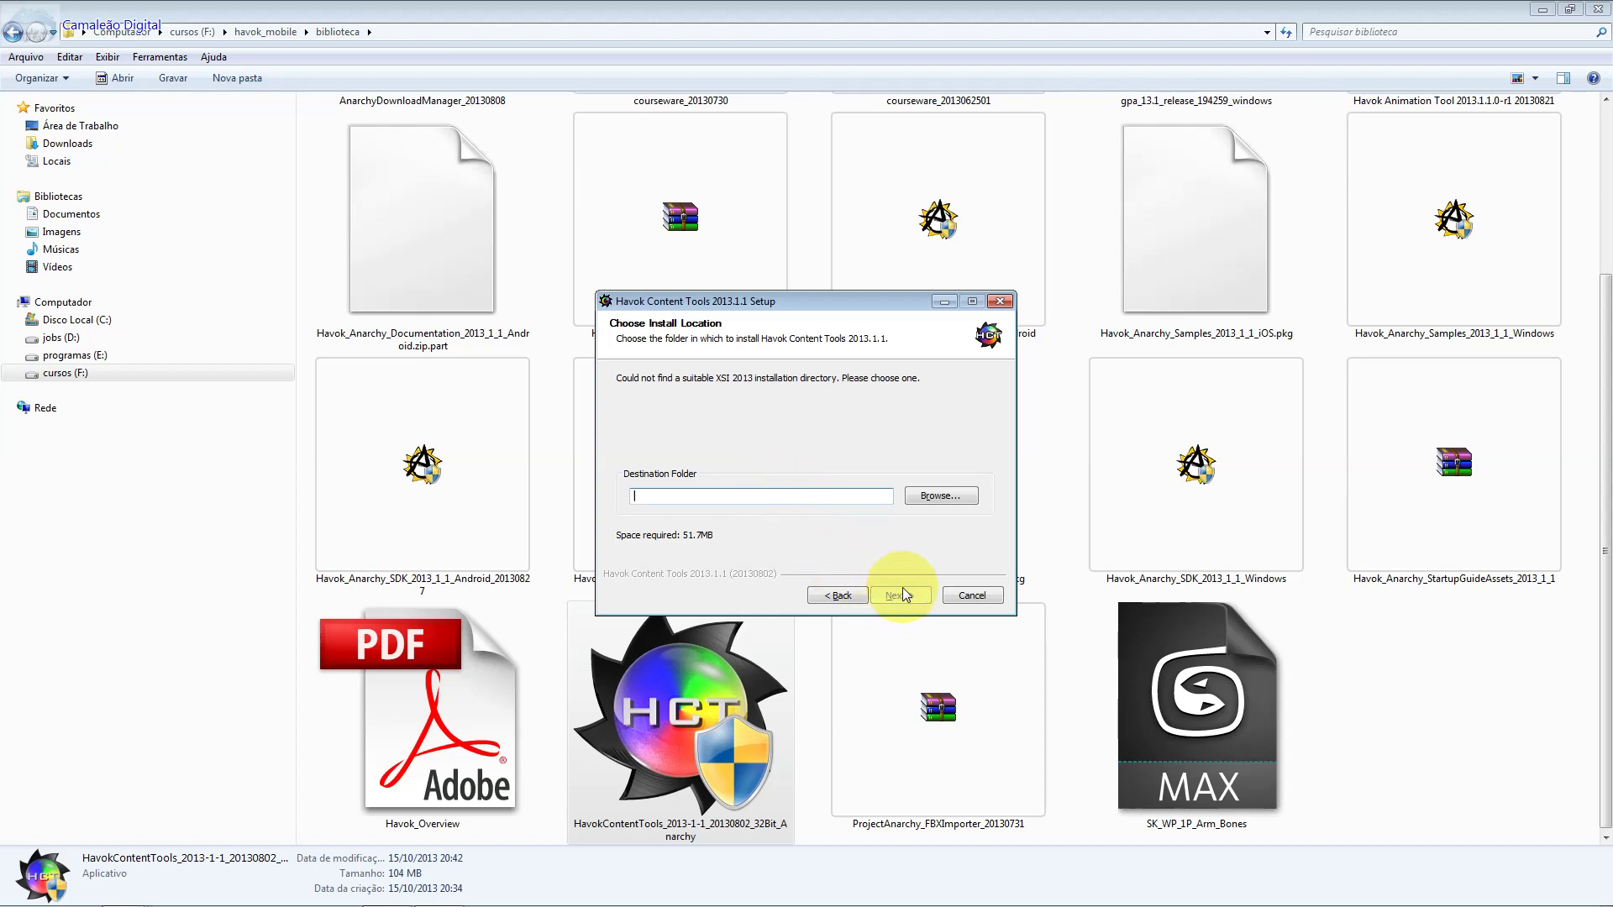
Step: Go back through the XSI and 3ds Max directory pages to the setup's main destination folder page
left_click(846, 595)
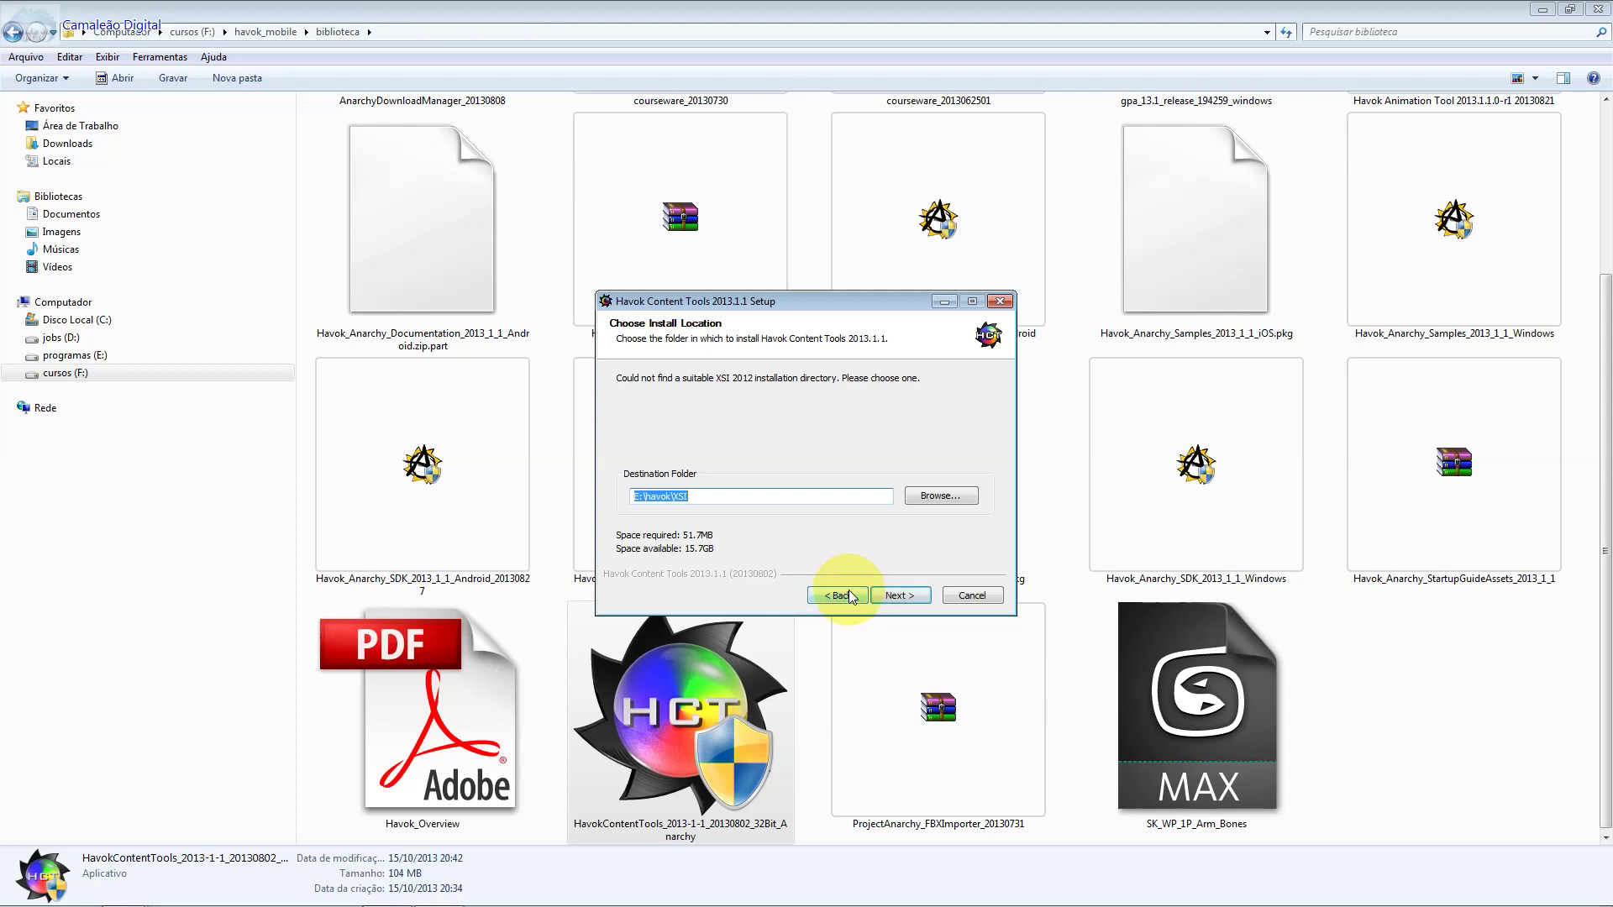
left_click(847, 595)
left_click(847, 595)
left_click(847, 595)
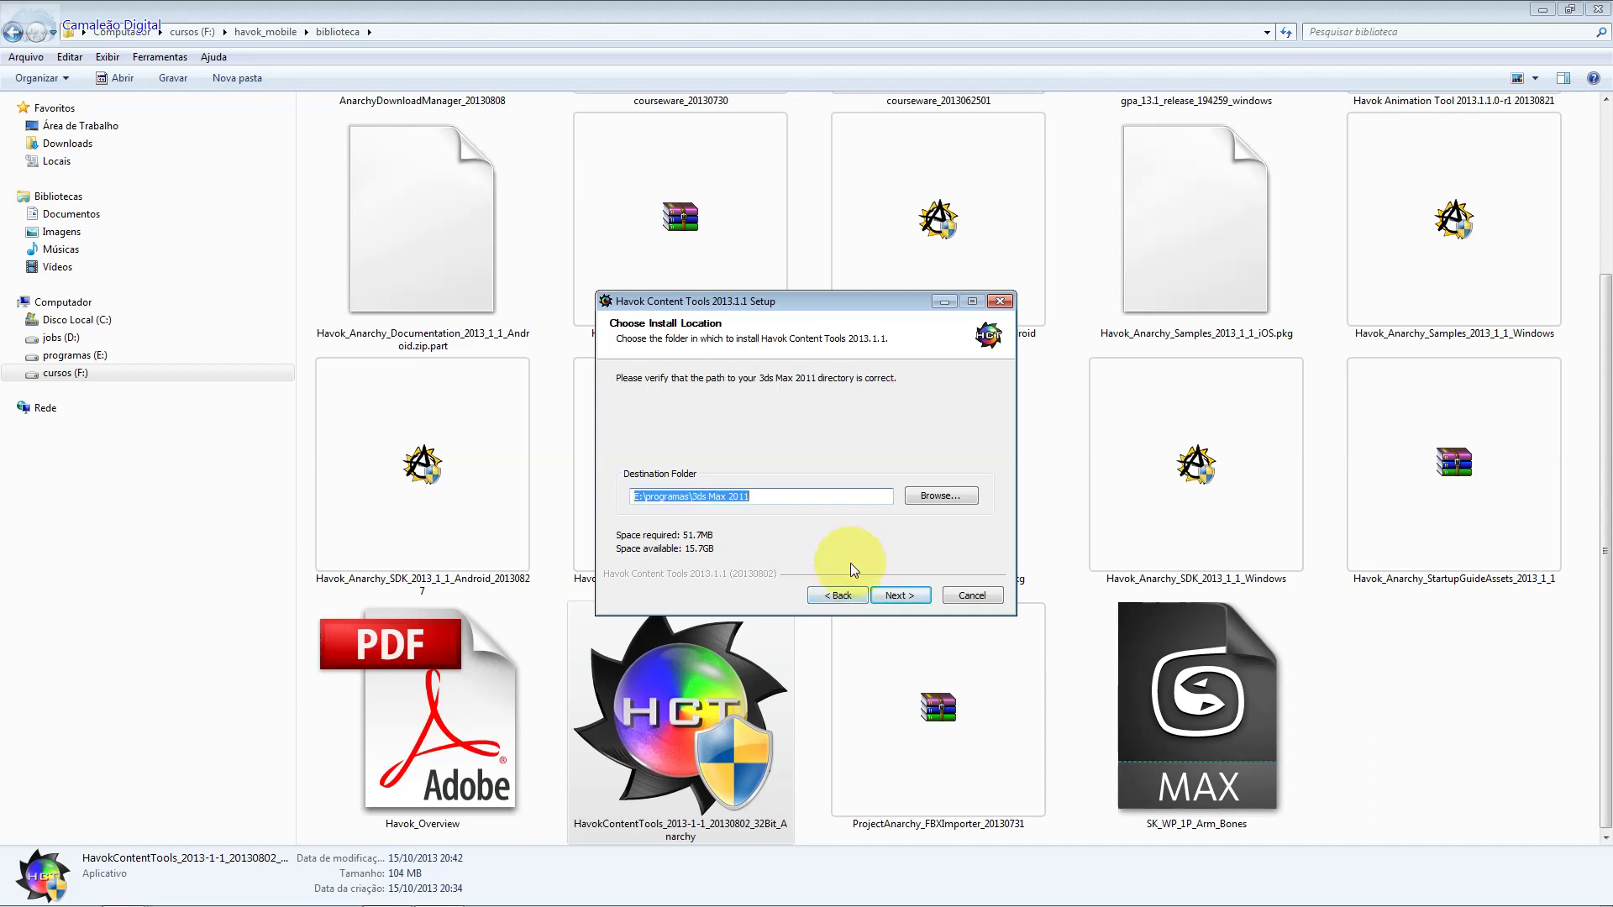
left_click(896, 593)
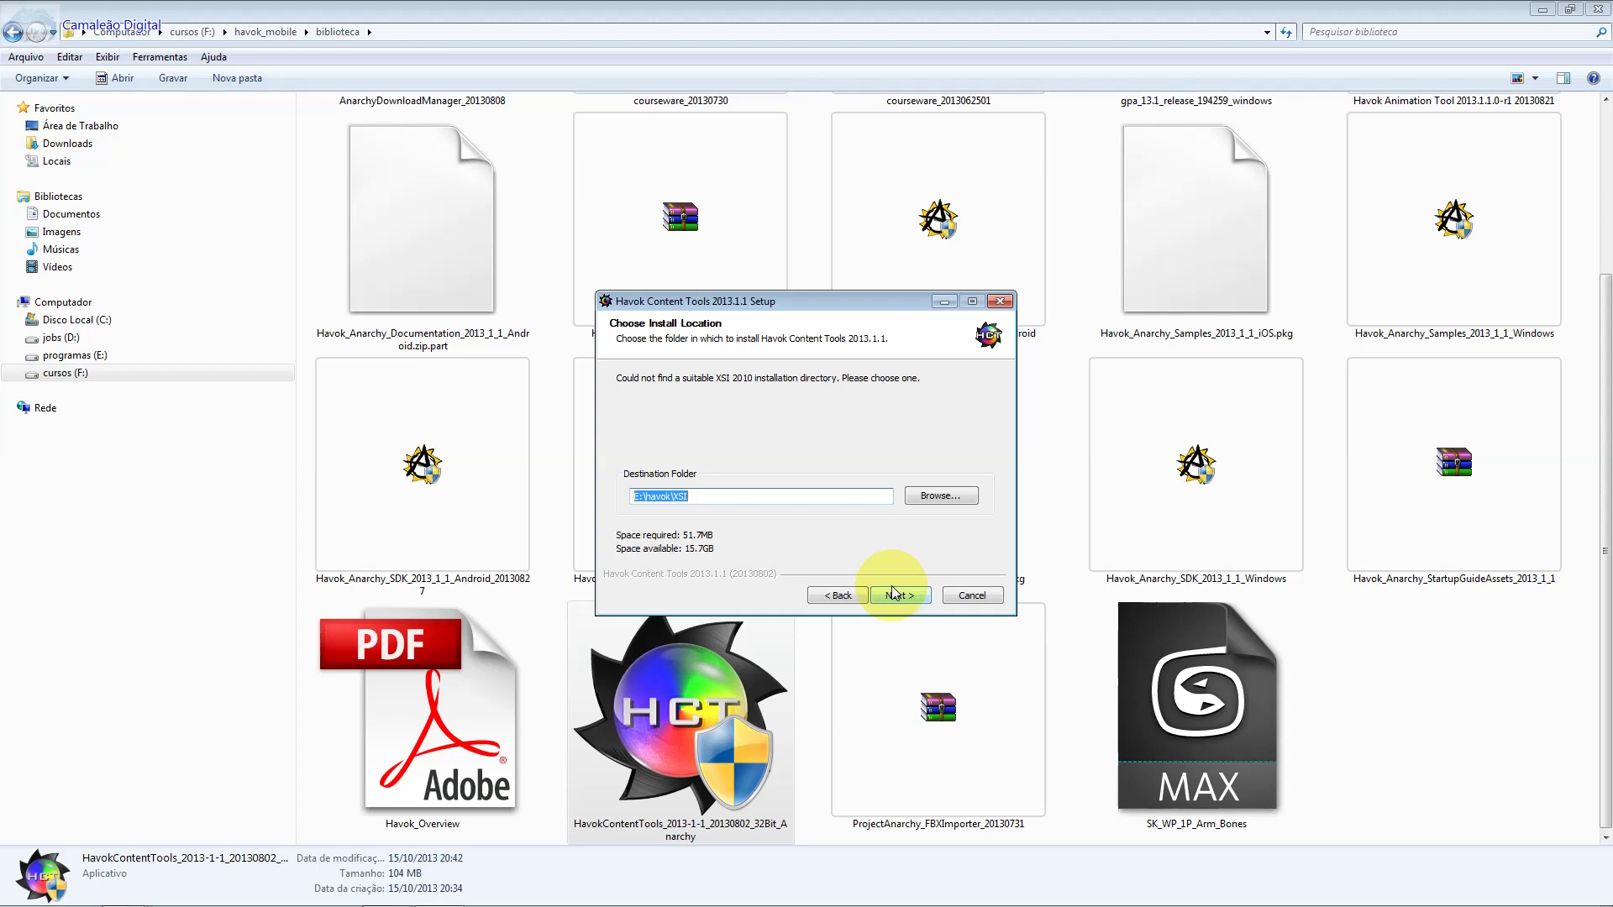
left_click(846, 595)
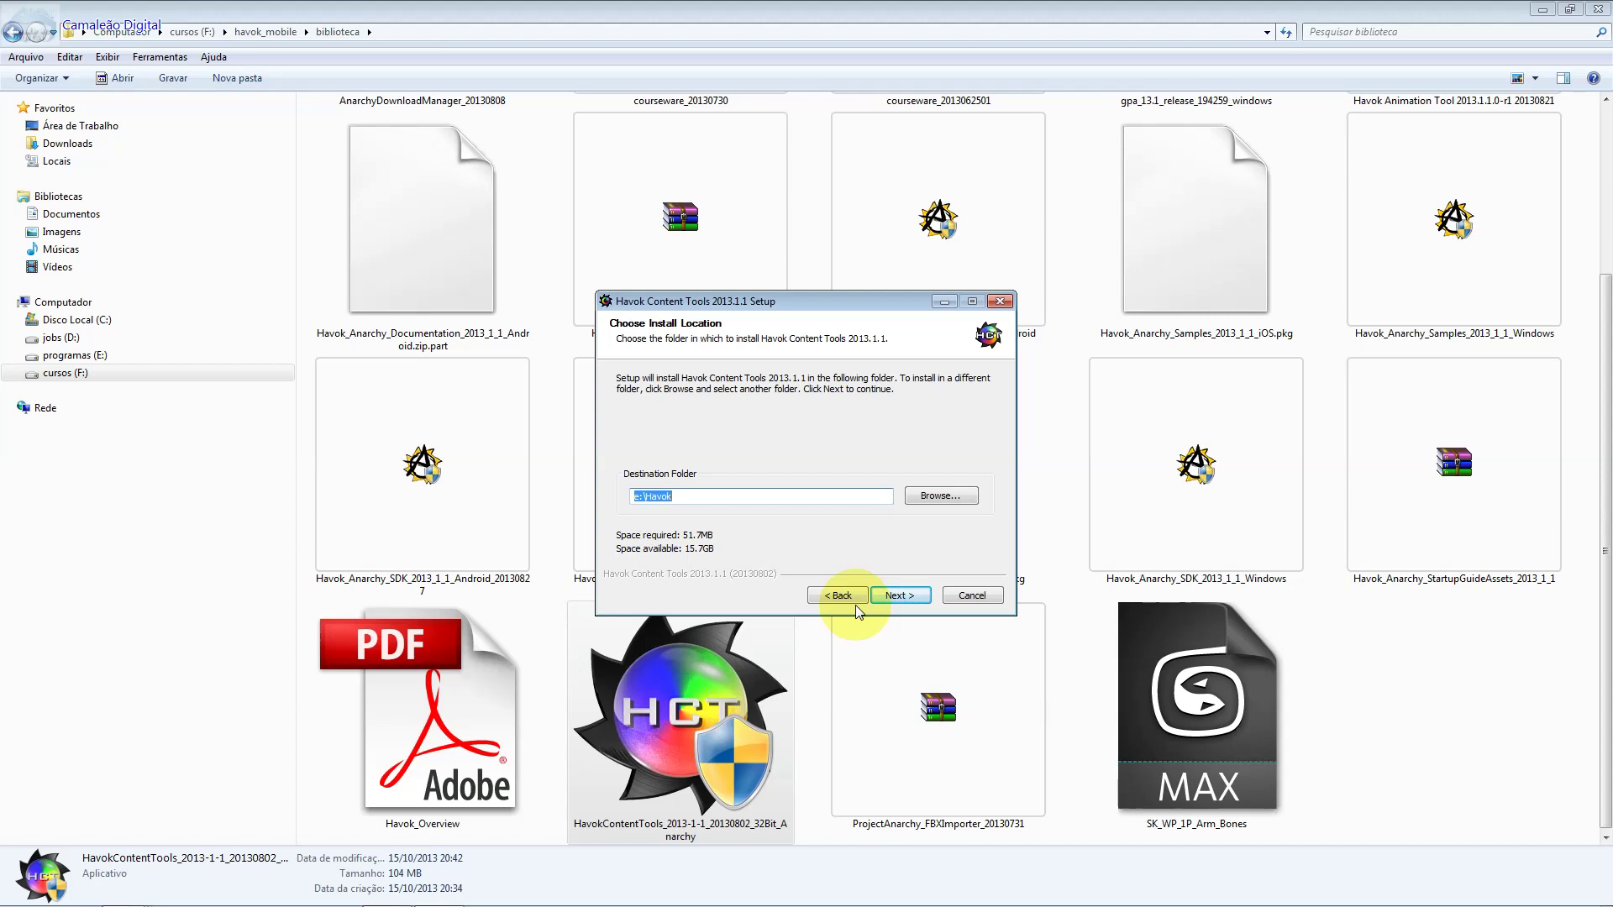
Step: Install Havok Content Tools 2013.1.1 into e:\Havok, finish the wizard, and report to Windows that the program installed correctly
left_click(900, 595)
left_click(687, 417)
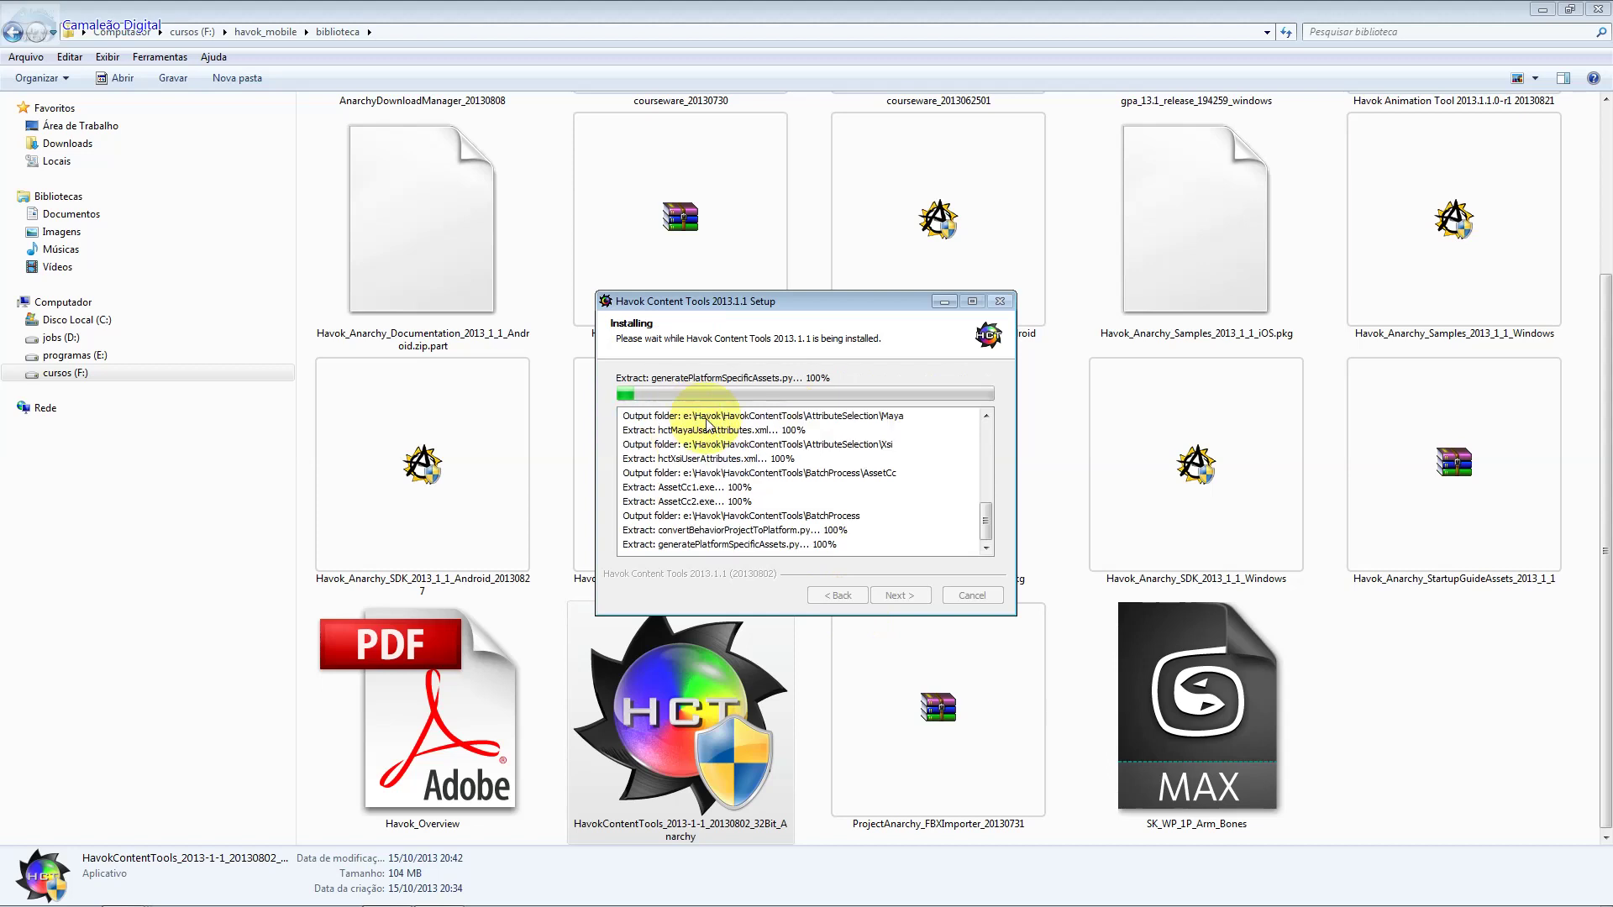
left_click(893, 594)
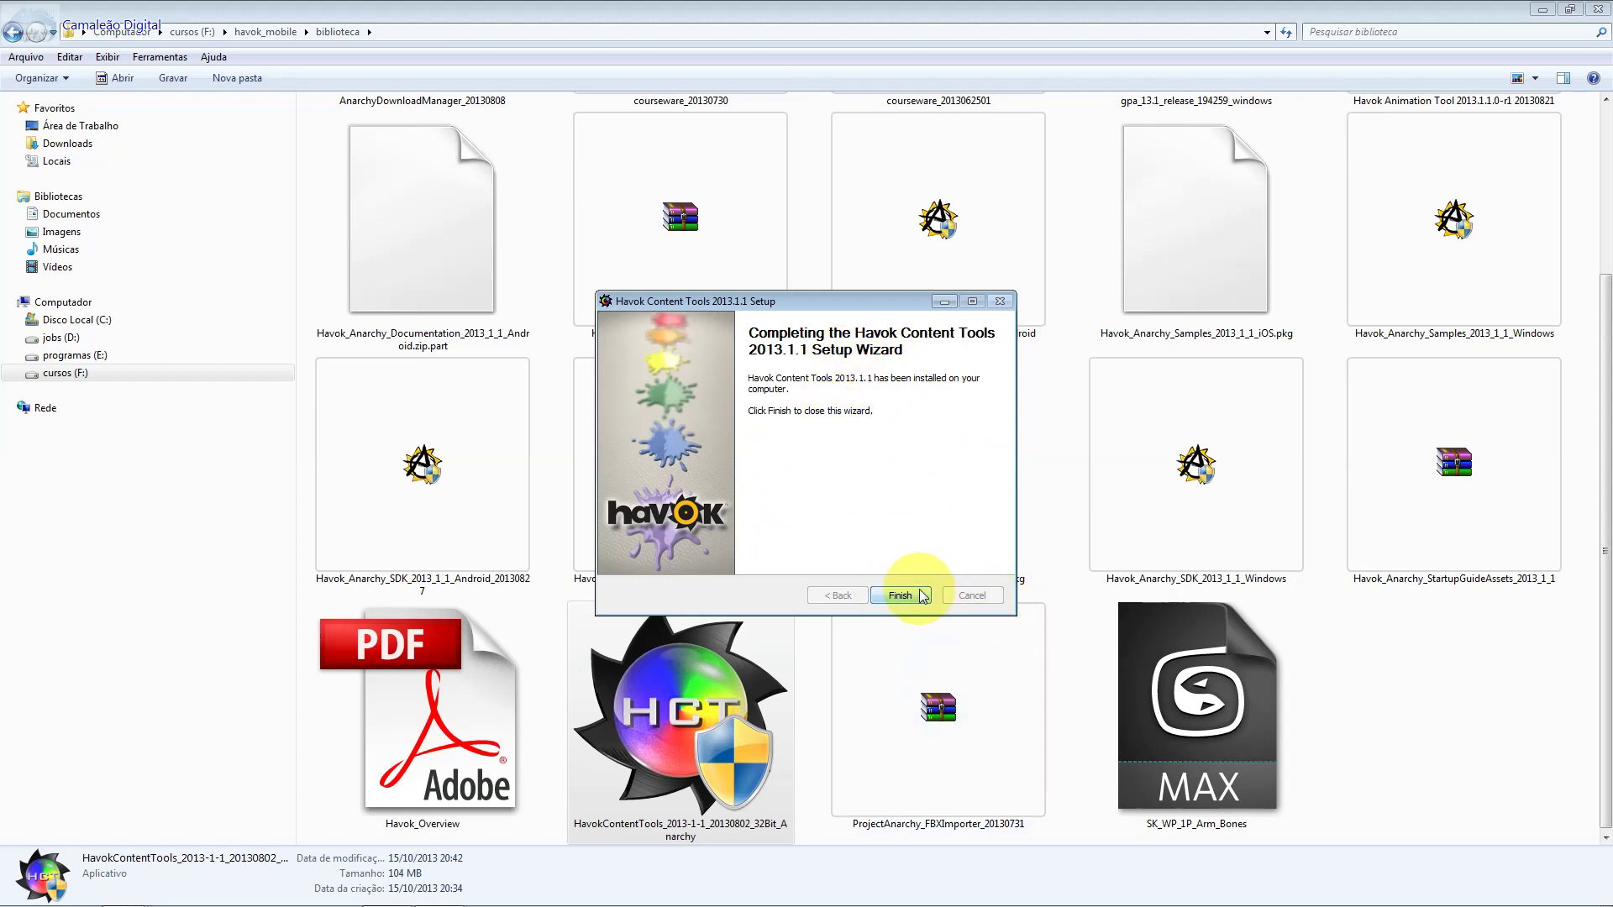
left_click(920, 593)
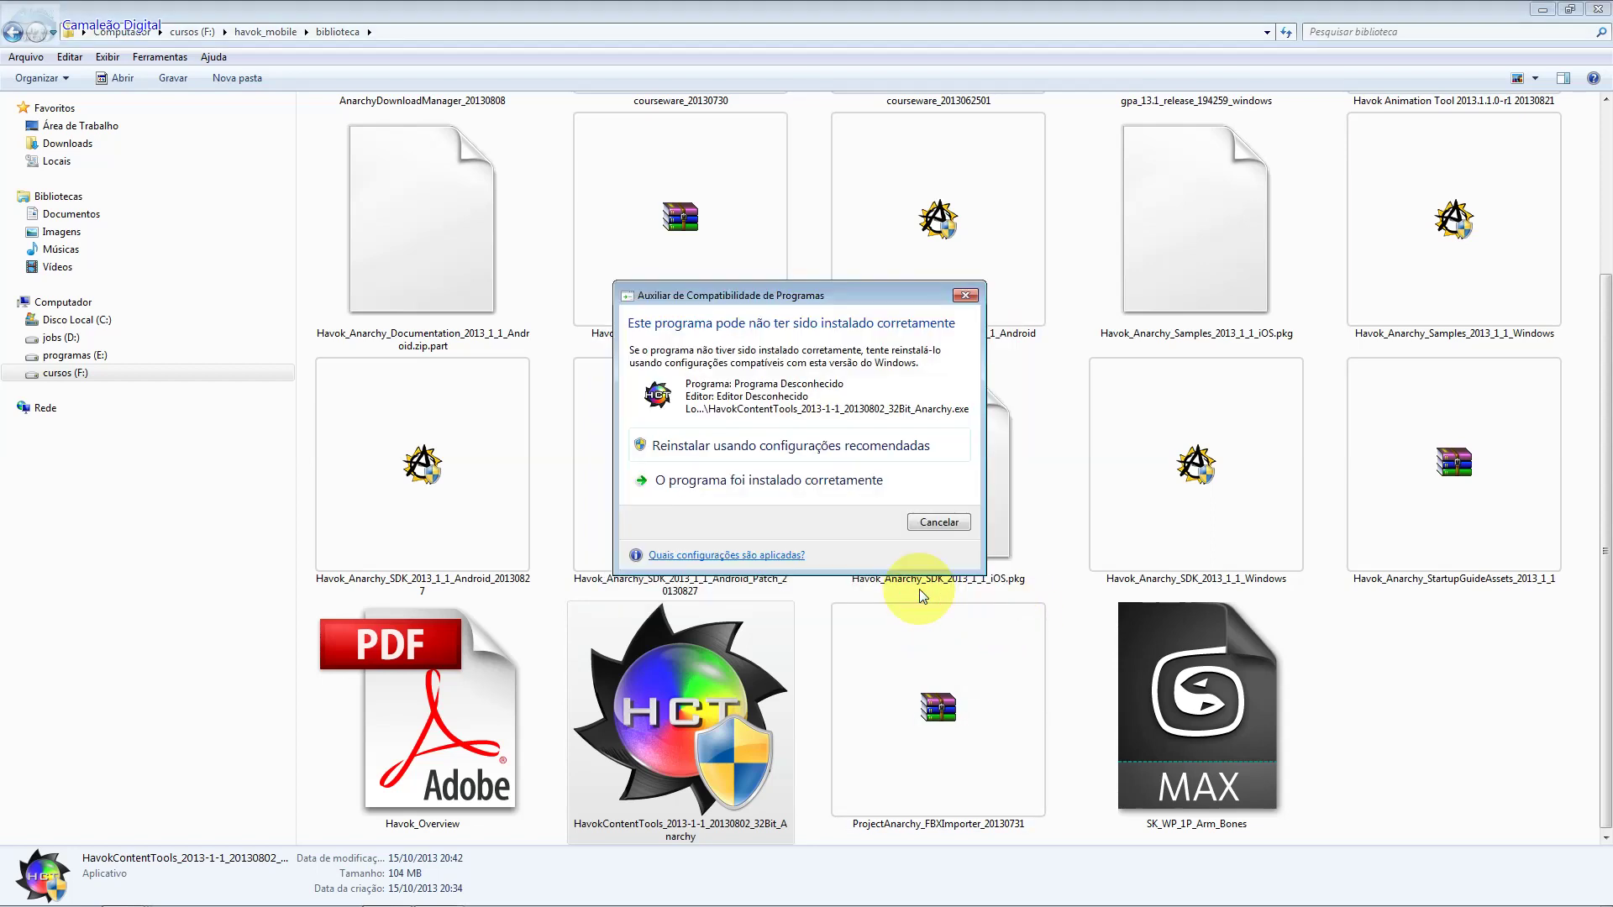
left_click(799, 490)
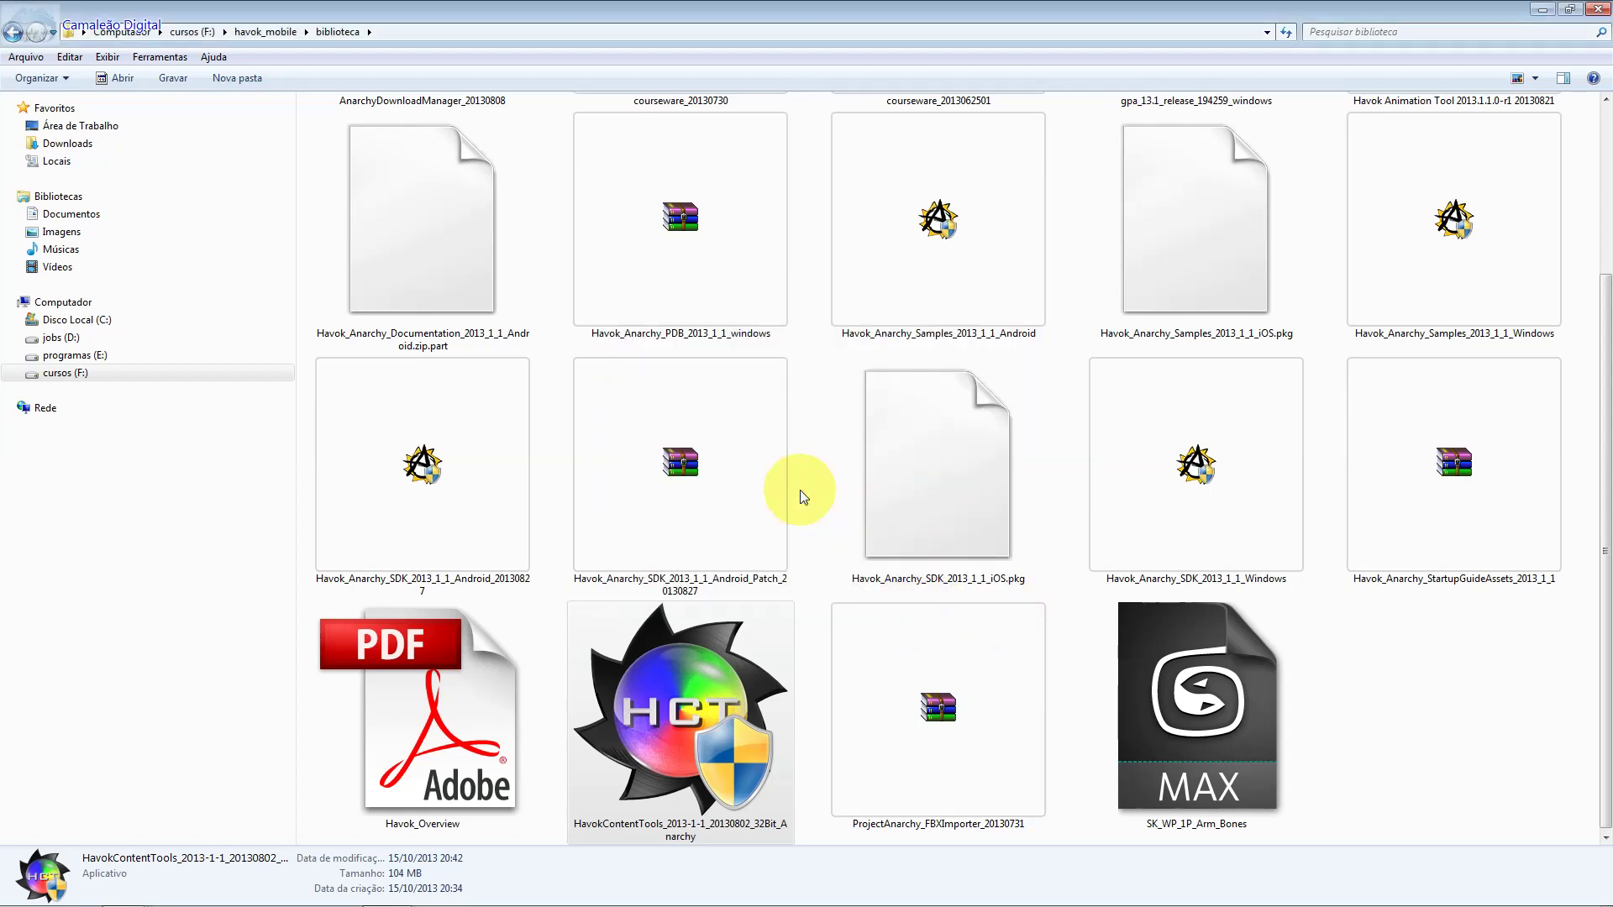
Step: Search the computer's programs and files for HAVOK from the Windows desktop
left_click(24, 889)
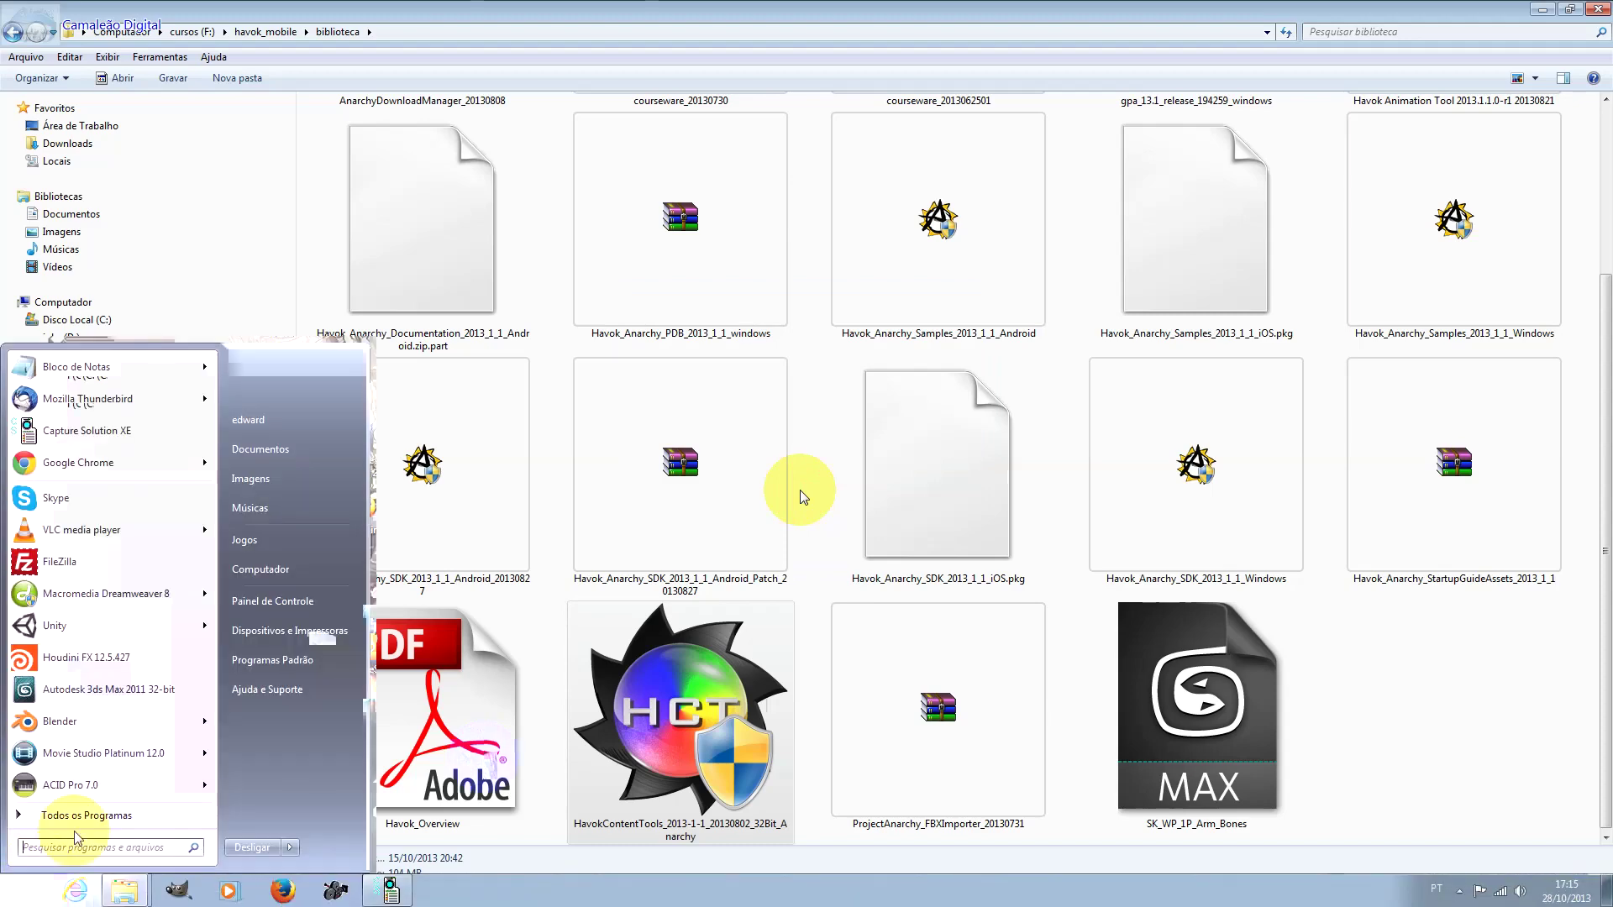
left_click(87, 846)
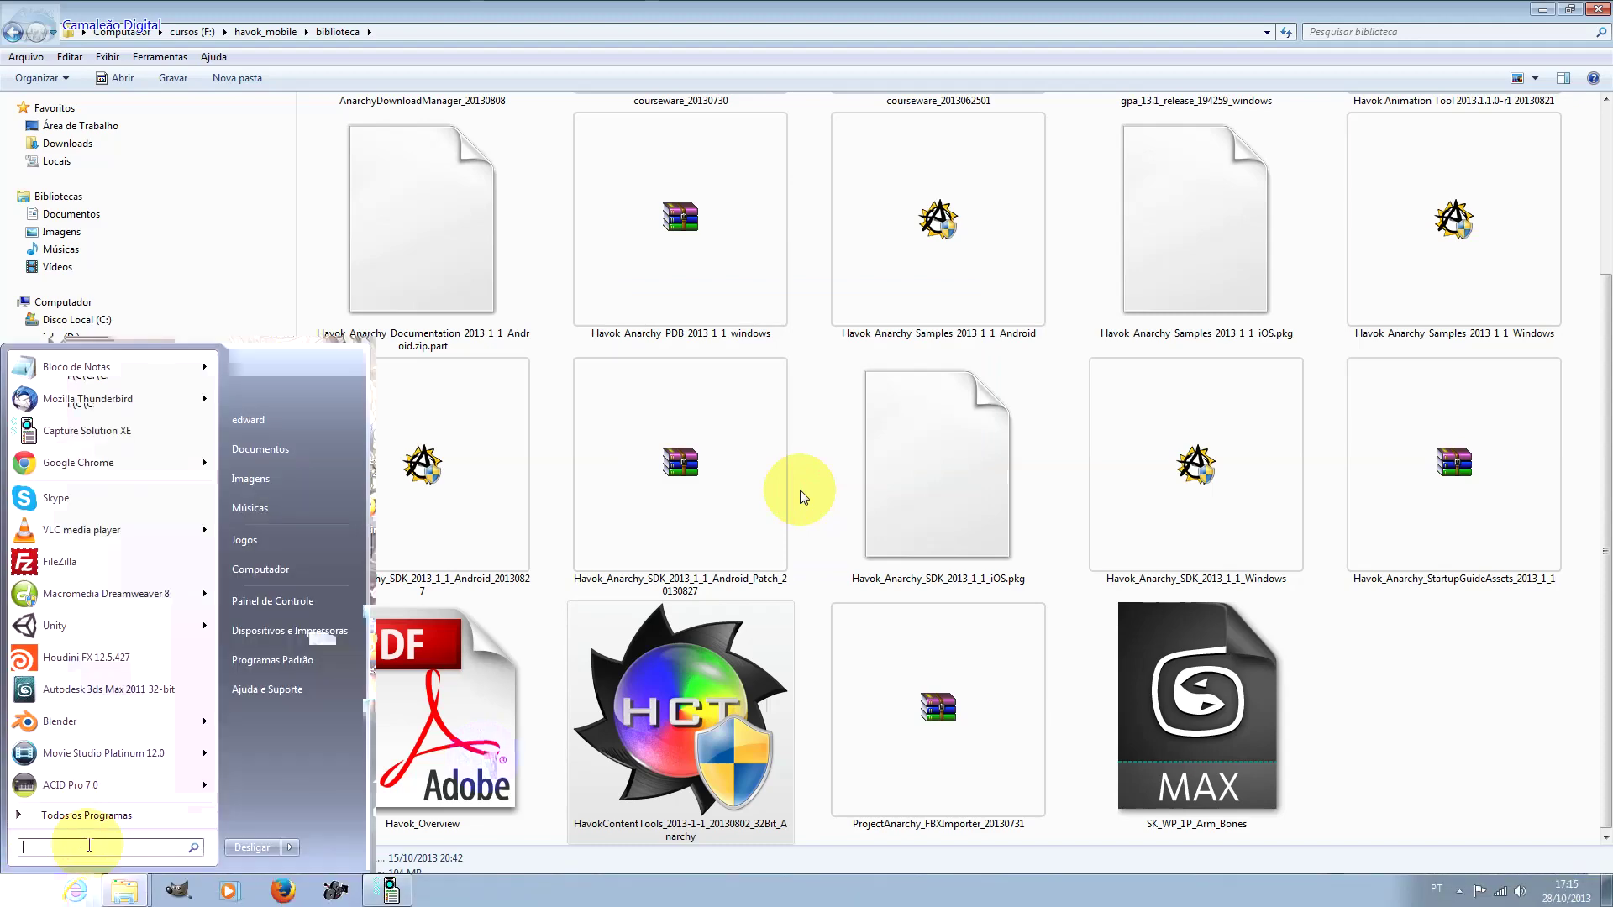
type("HAVOK")
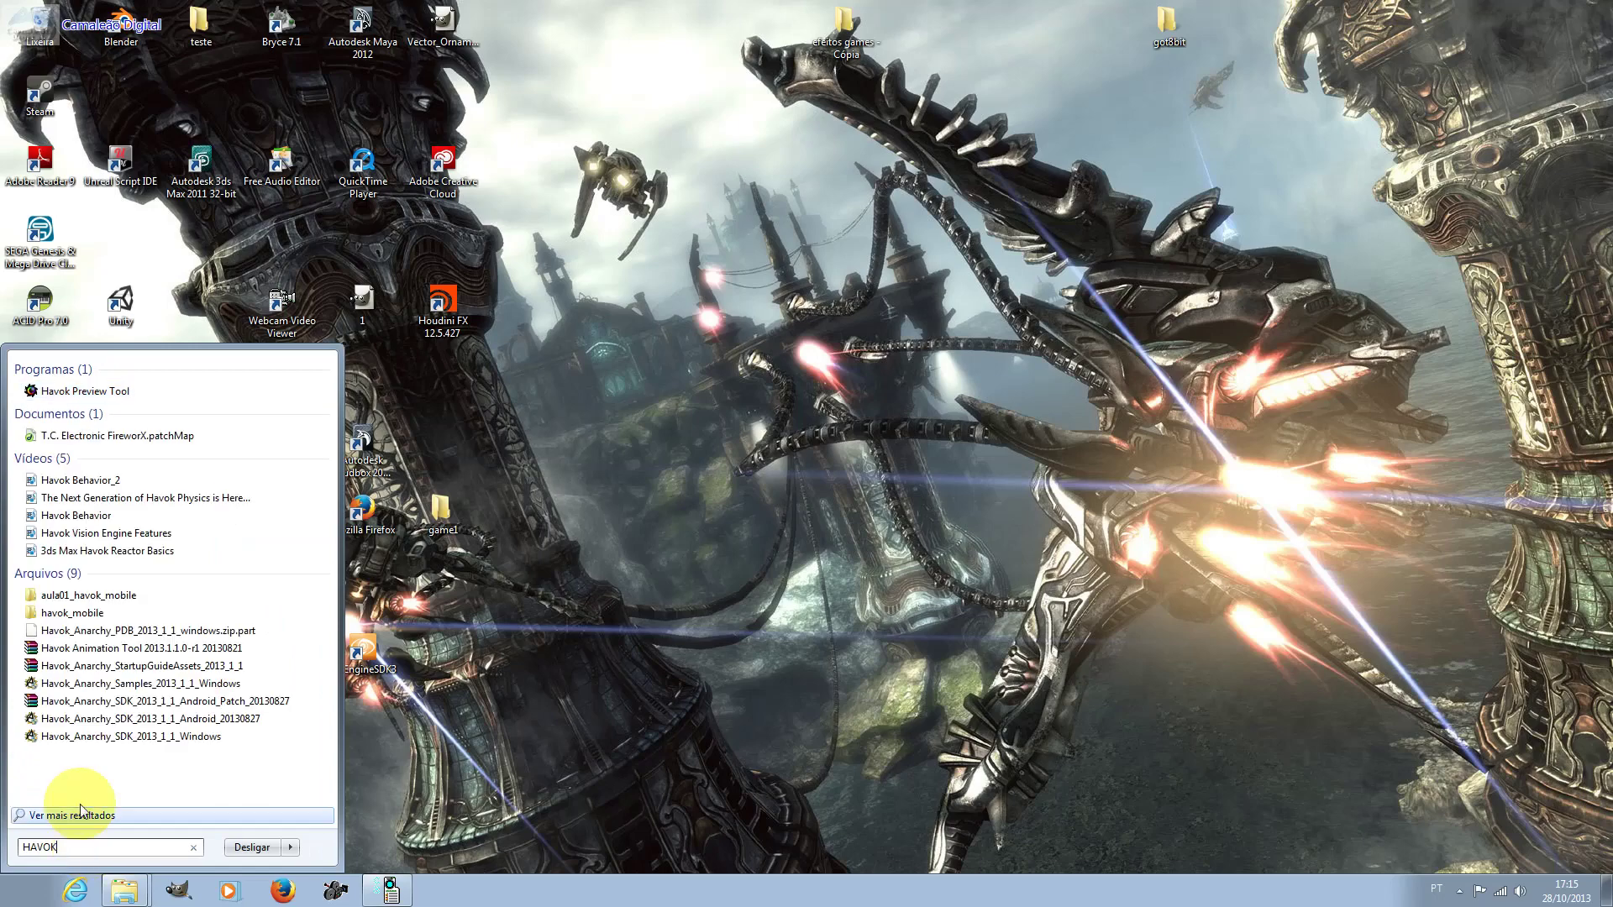
Step: Launch the Havok Preview Tool from the search results and allow ToolStandAlone through the Windows firewall on public networks
left_click(223, 395)
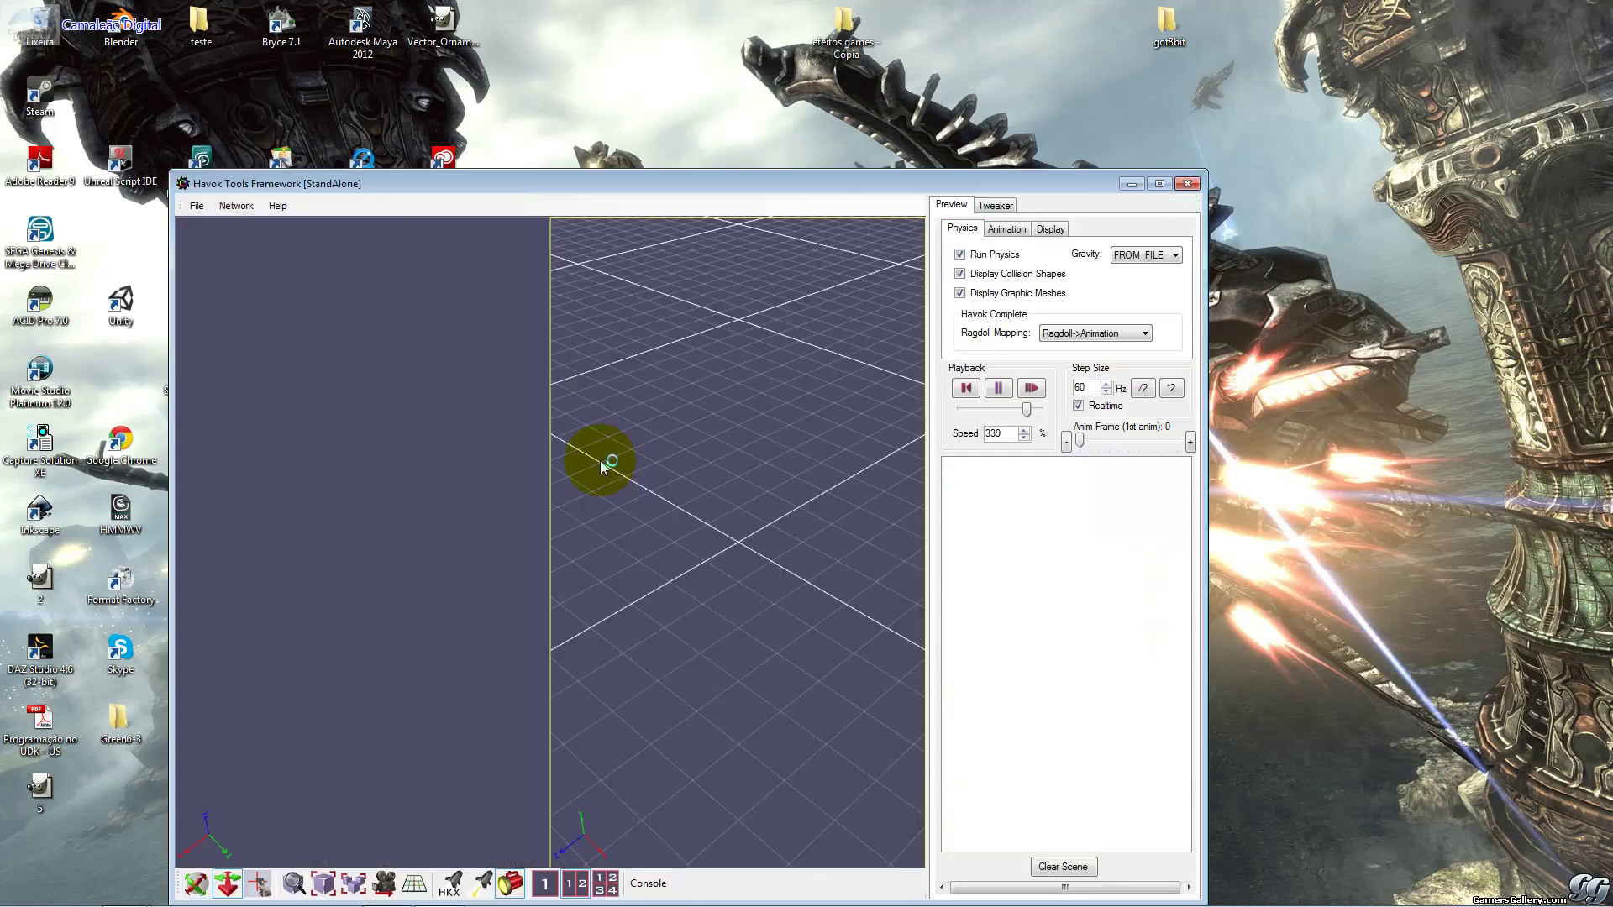
left_click(879, 592)
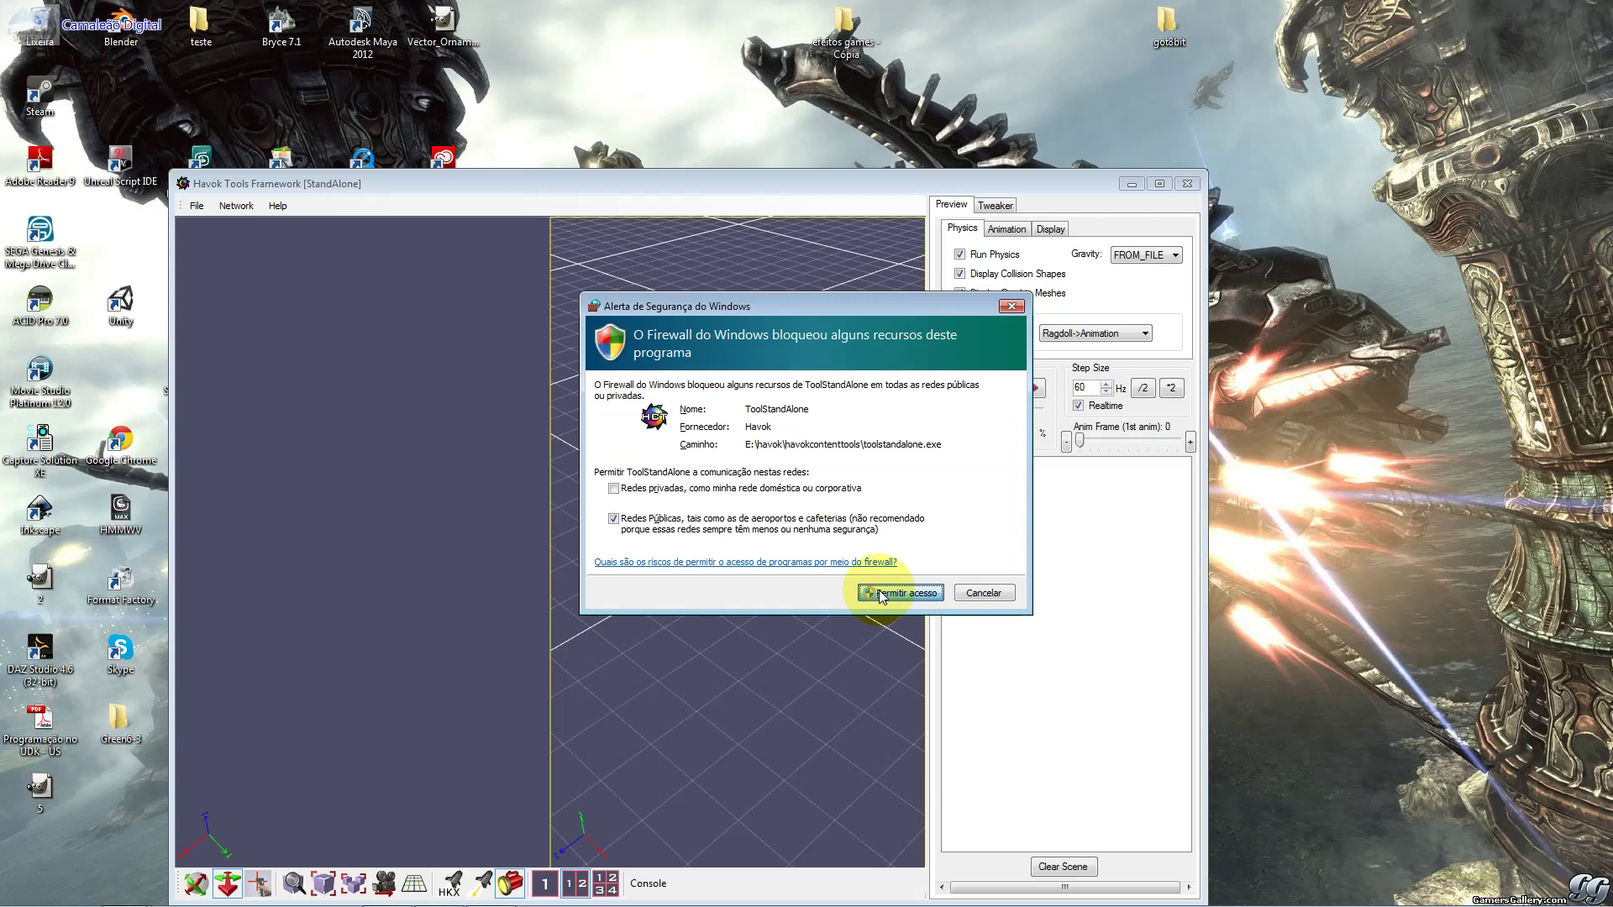
left_click_drag(835, 182, 1006, 95)
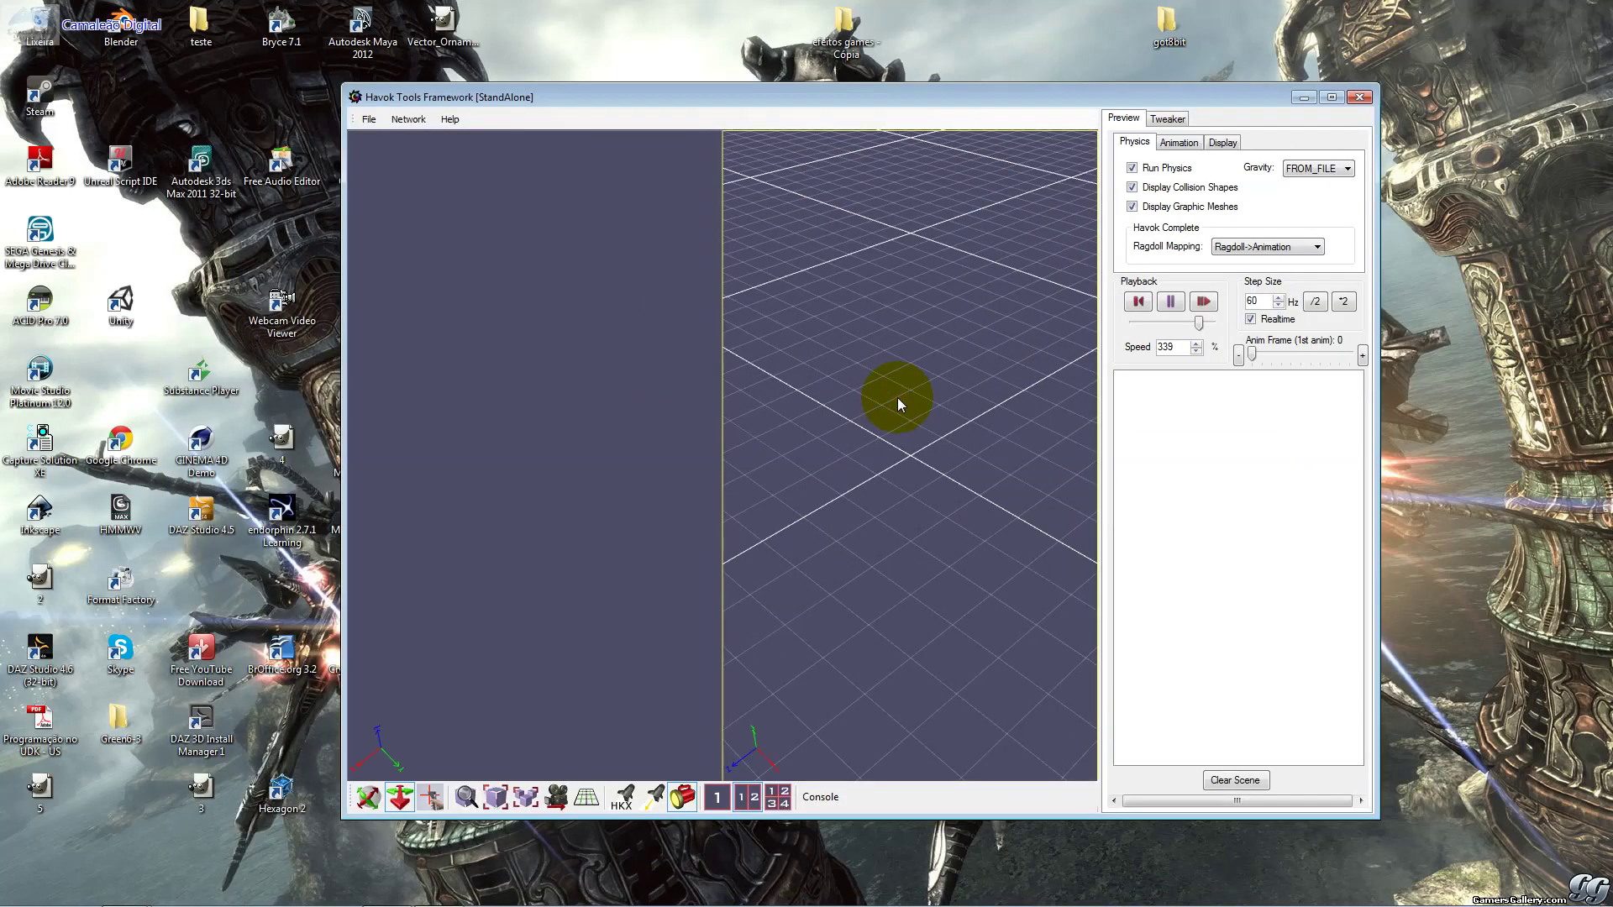
Step: Look over the available network and file commands, and display the animation preview options
left_click(415, 119)
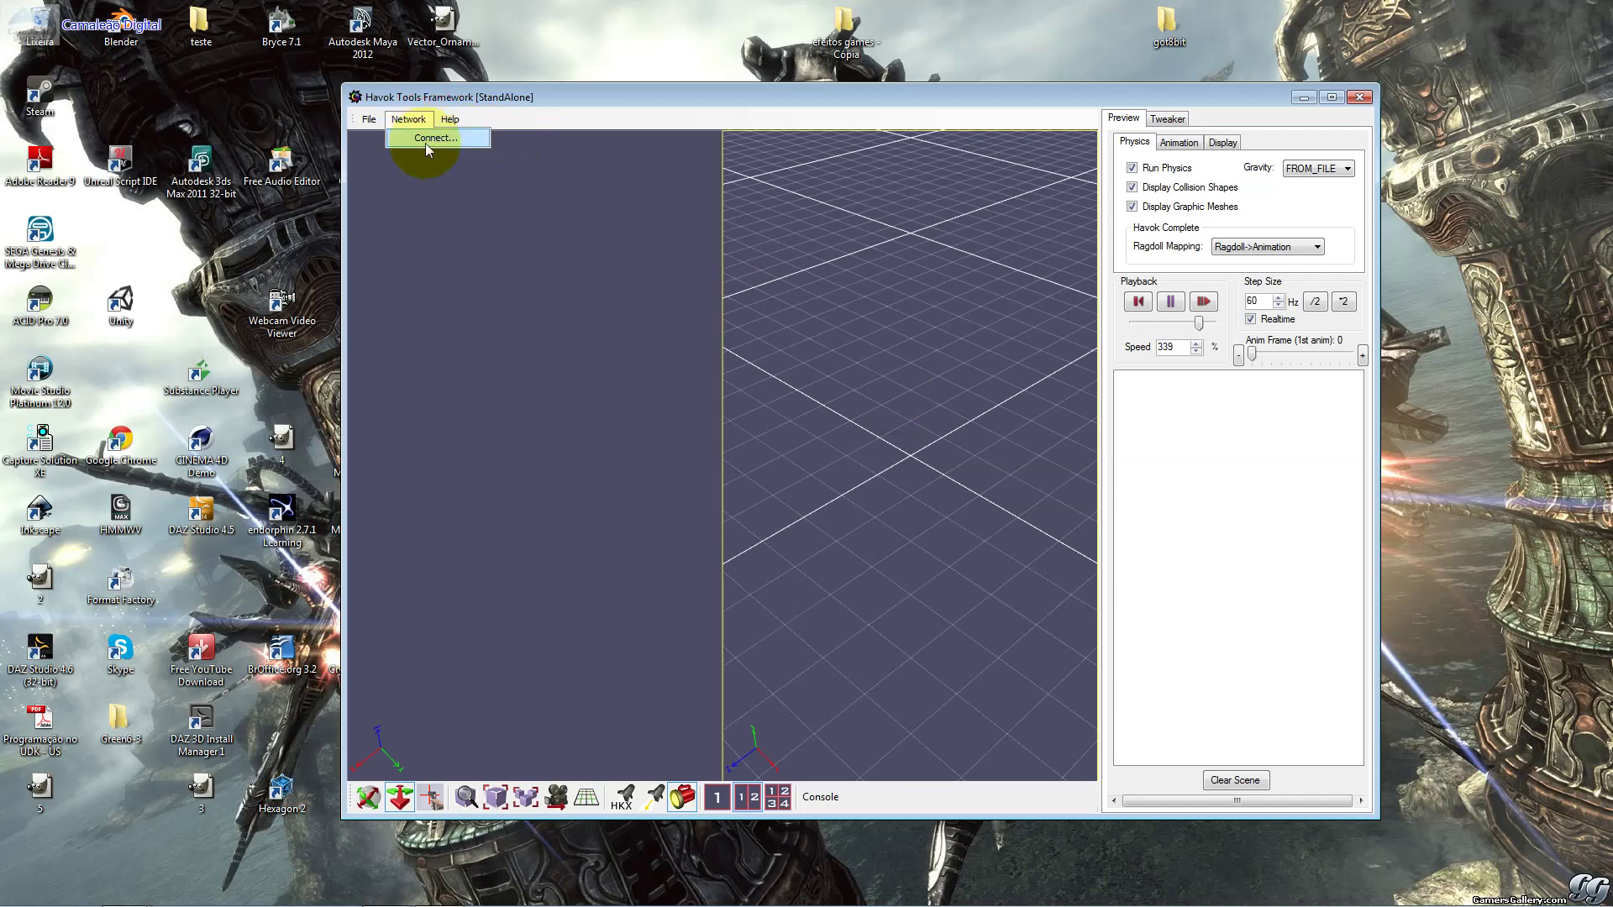
mouse_move(369, 119)
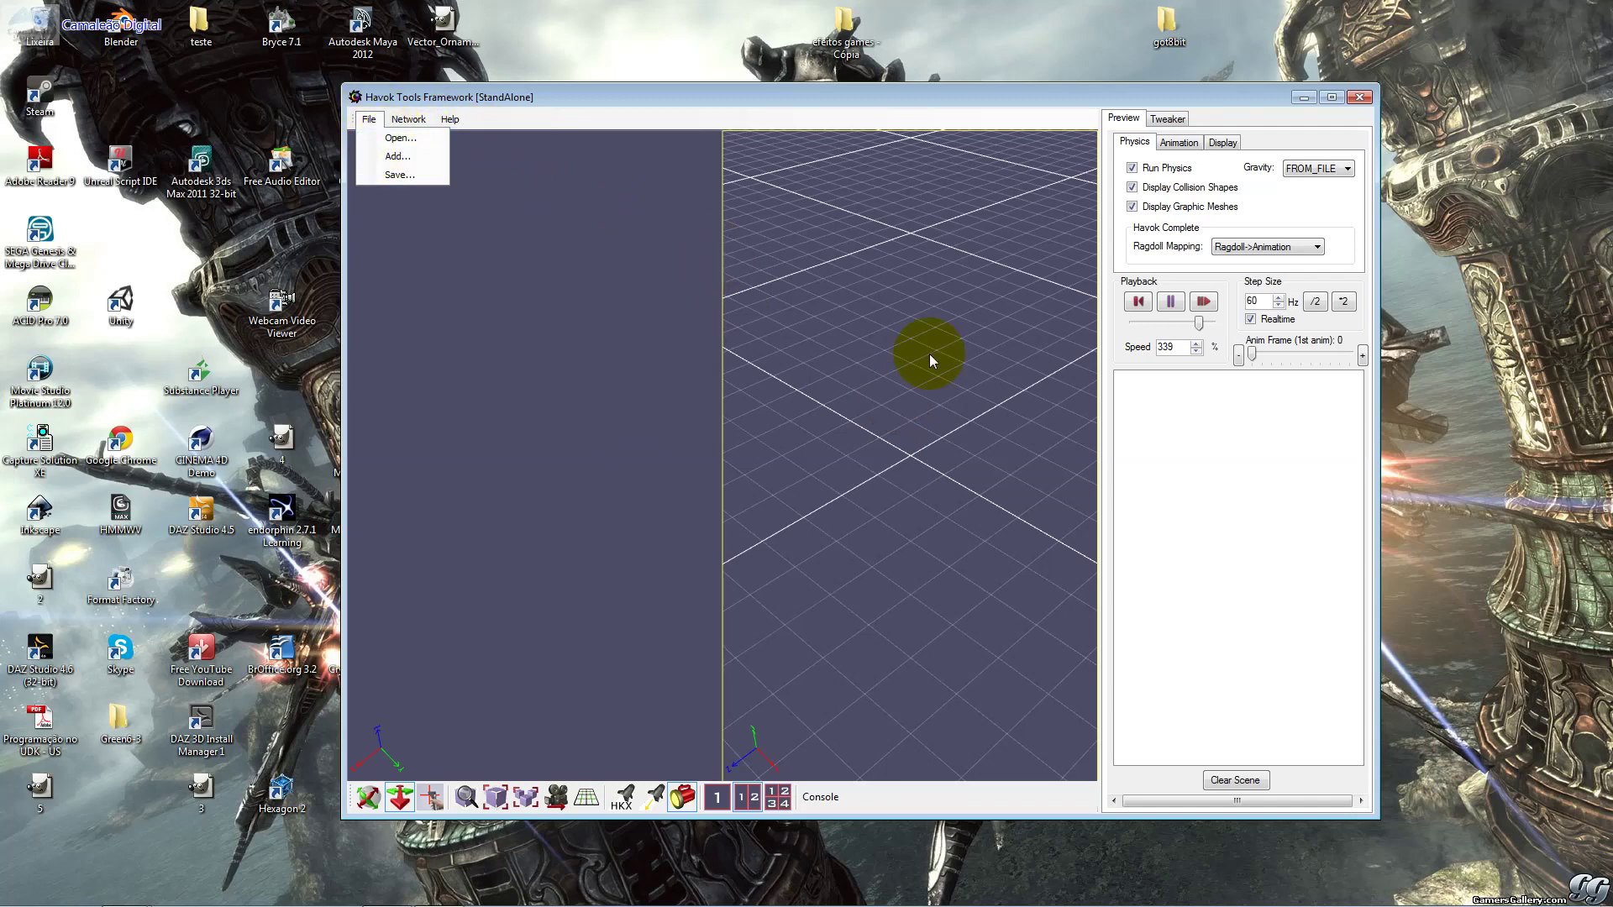
left_click(1180, 143)
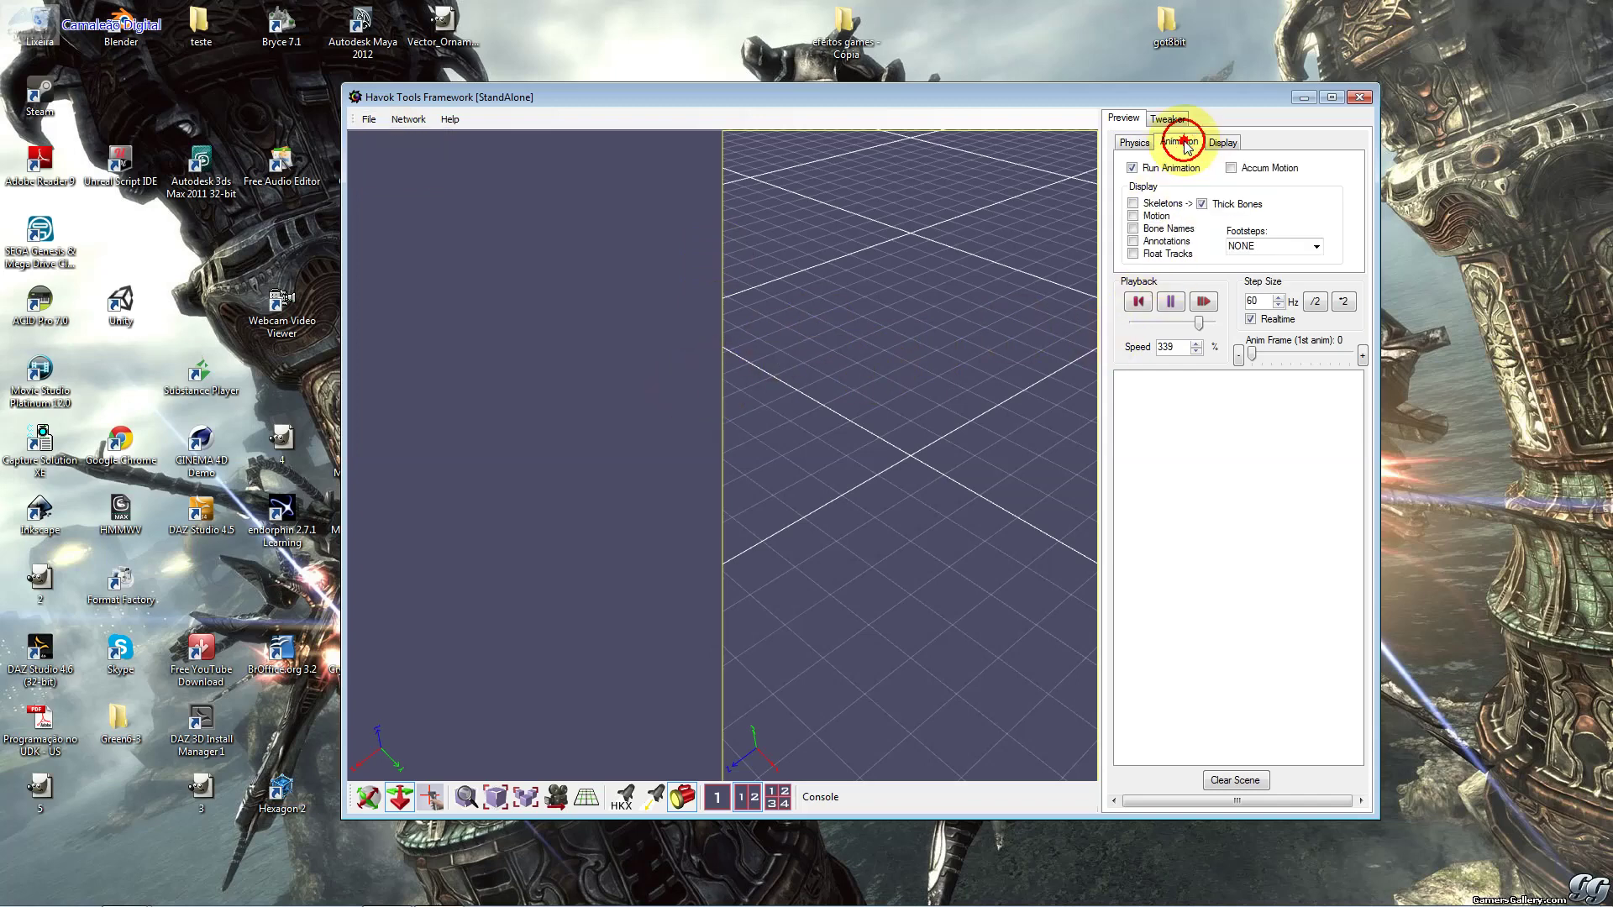